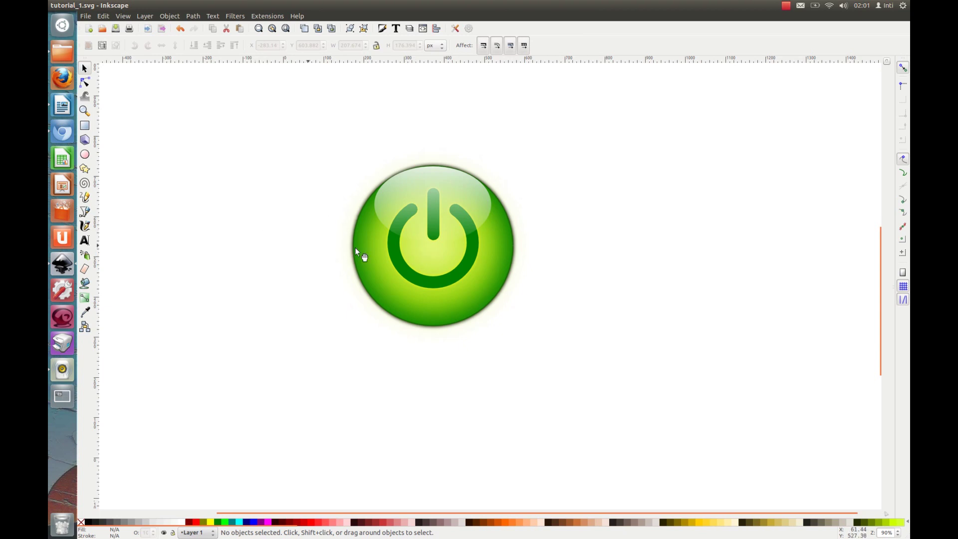
# Step: Scroll the canvas down past the finished example button to an empty white area
pyautogui.scroll(-2, 422, 252)
pyautogui.scroll(-10, 420, 252)
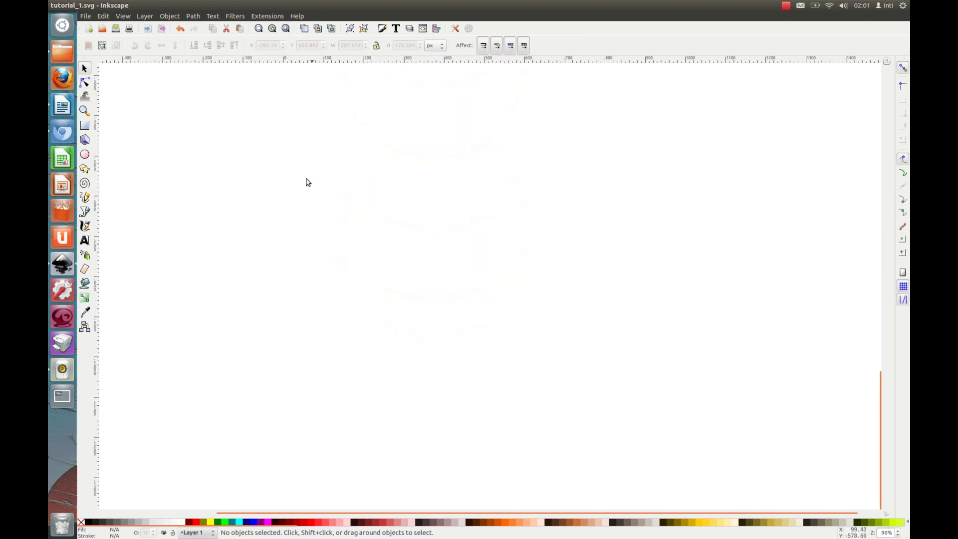
# Step: Draw a perfect circle with the Ellipse tool and resize it to 400 × 400 px with W/H locked
pyautogui.click(86, 156)
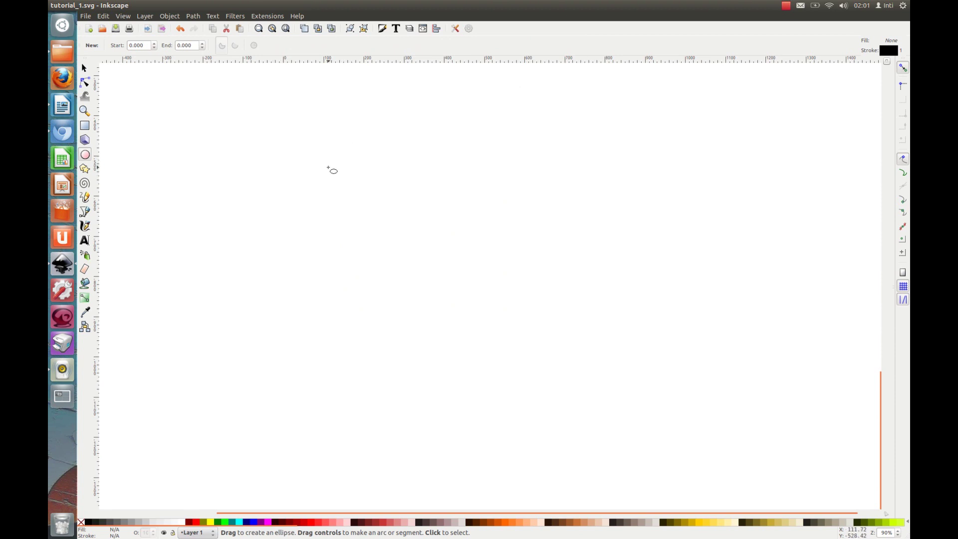
pyautogui.moveTo(322, 159); pyautogui.dragTo(520, 334)
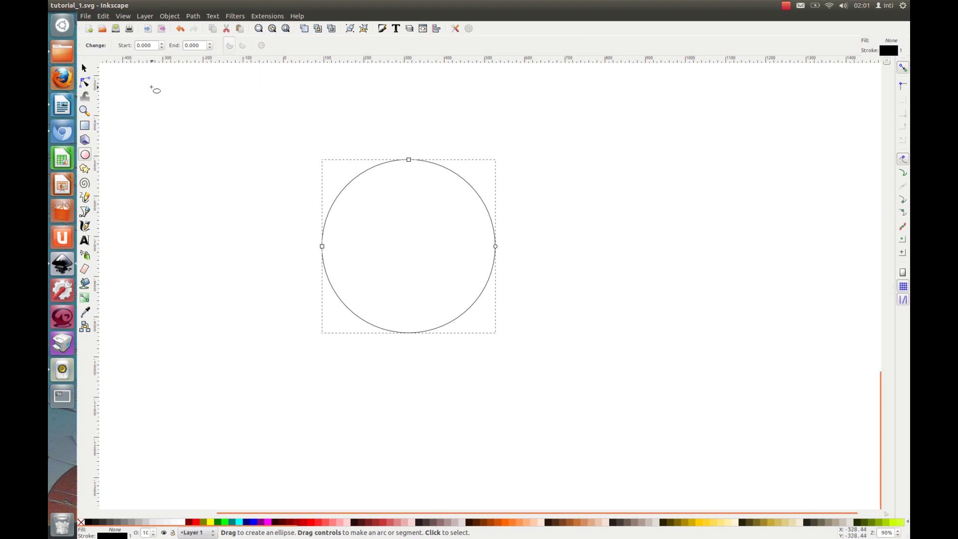
pyautogui.click(84, 69)
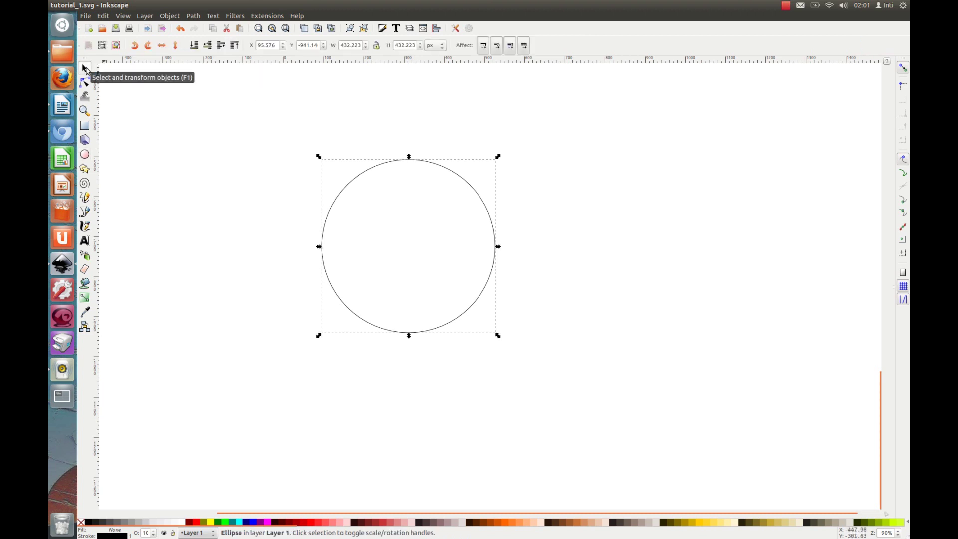
pyautogui.click(377, 47)
pyautogui.doubleClick(354, 45)
pyautogui.write('400')
pyautogui.press('Return')
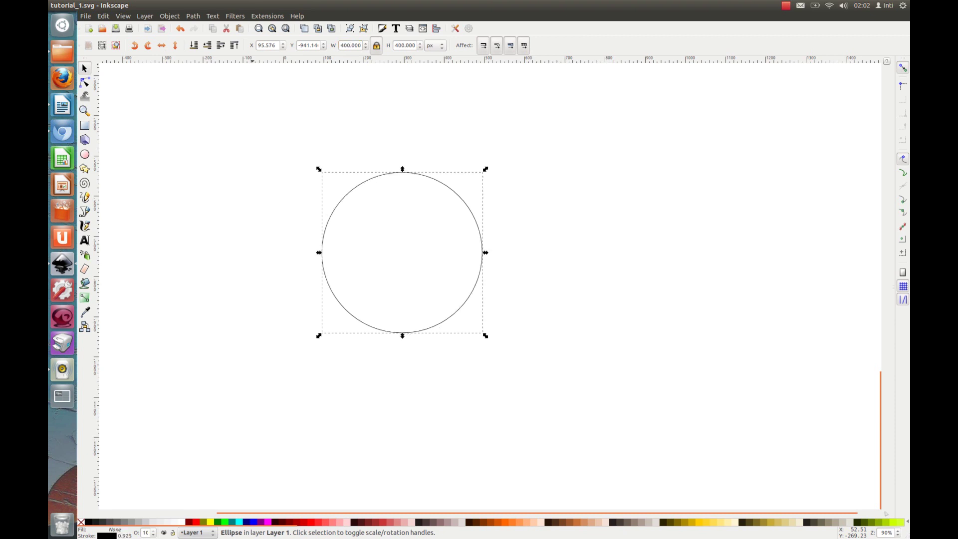
# Step: Unlock W/H and give the circle a green palette fill and a green 3 px stroke
pyautogui.click(377, 45)
pyautogui.click(221, 522)
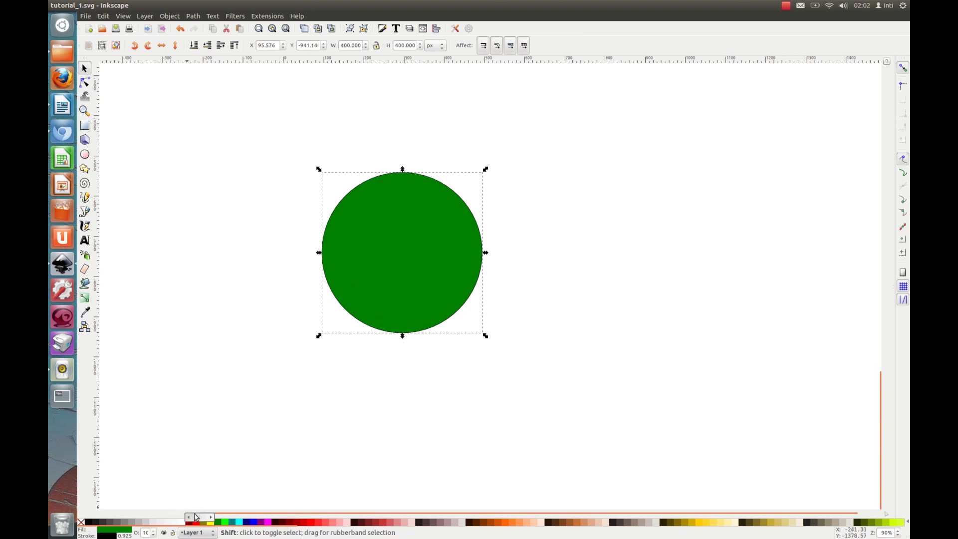
pyautogui.click(221, 524)
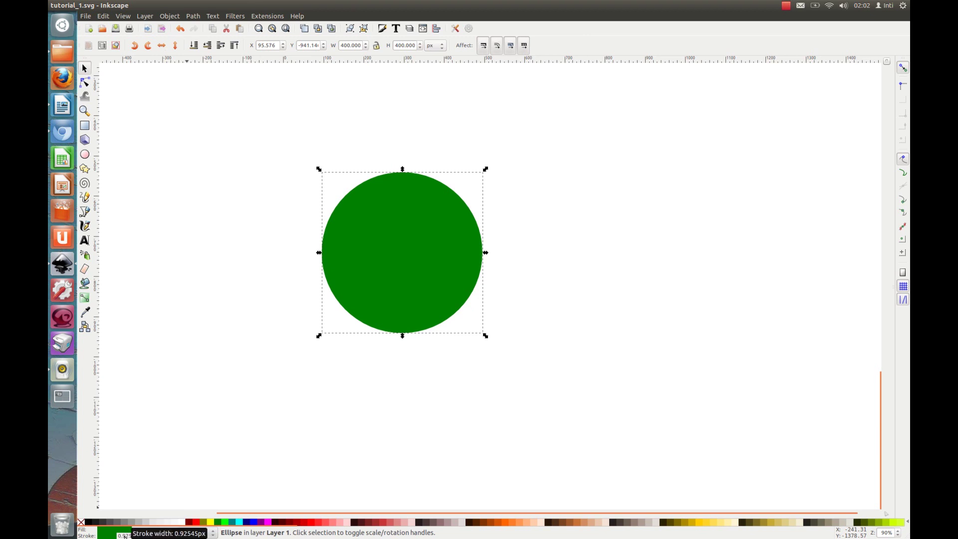
pyautogui.rightClick(125, 535)
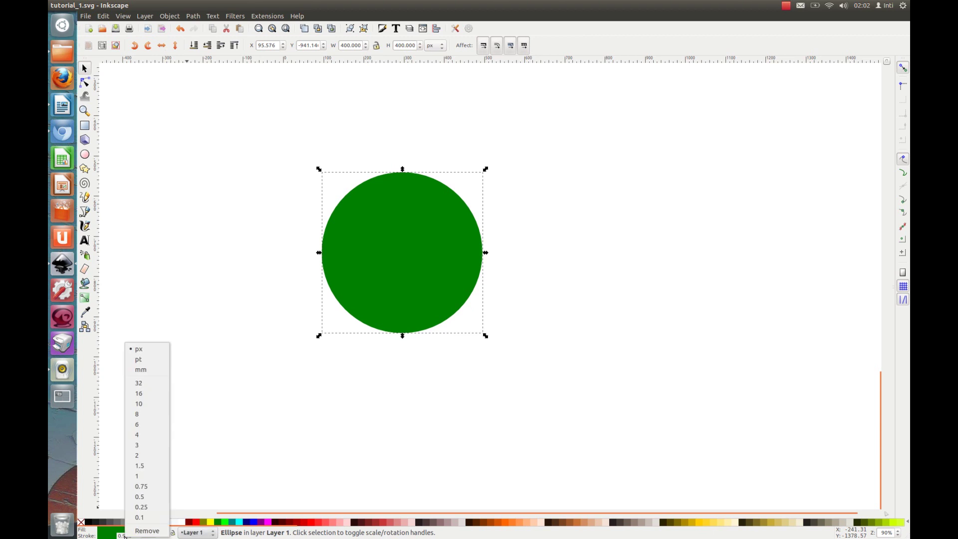
pyautogui.click(160, 446)
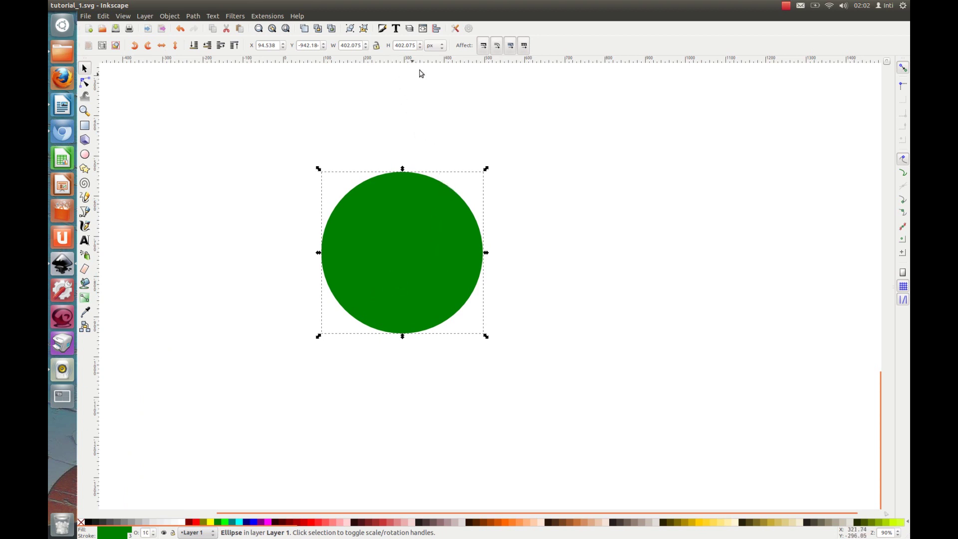
# Step: In Fill and Stroke, set the circle's stroke HSL lightness to 44
pyautogui.click(383, 29)
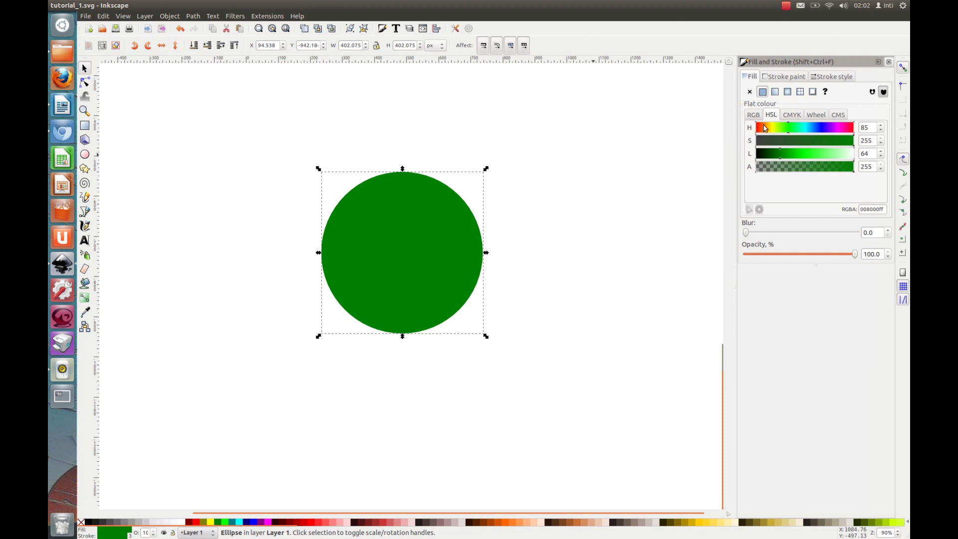
pyautogui.click(793, 80)
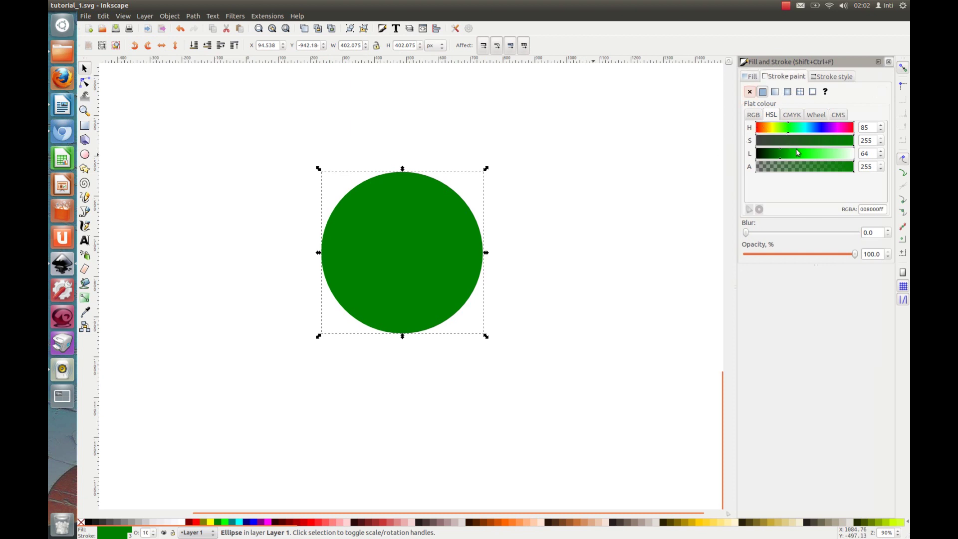
pyautogui.click(772, 116)
pyautogui.click(870, 154)
pyautogui.doubleClick(869, 155)
pyautogui.write('44')
pyautogui.press('Return')
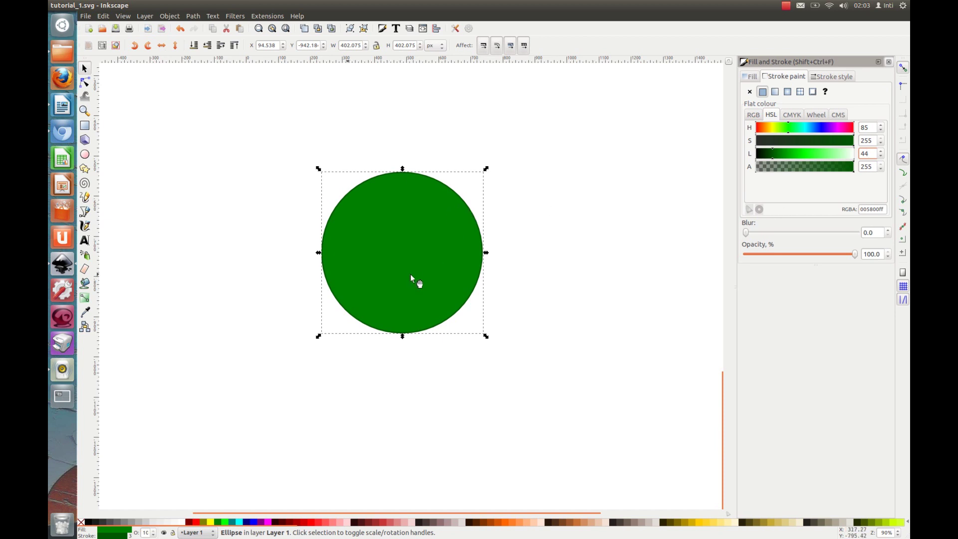
# Step: Duplicate the circle, make the copy's fill and stroke black, and lower it to the bottom
pyautogui.press('ctrl')
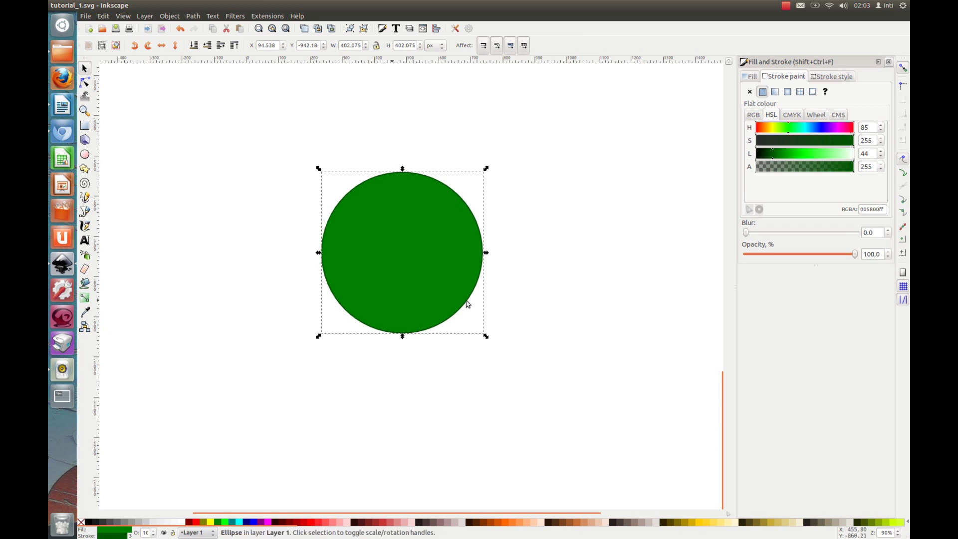
pyautogui.click(88, 523)
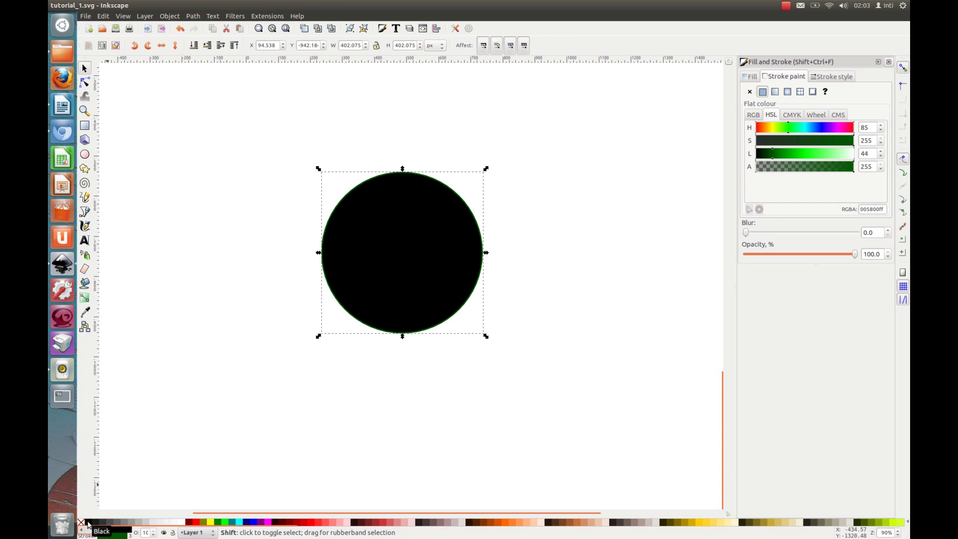
pyautogui.keyDown('shift'); pyautogui.click(88, 523); pyautogui.keyUp('shift')
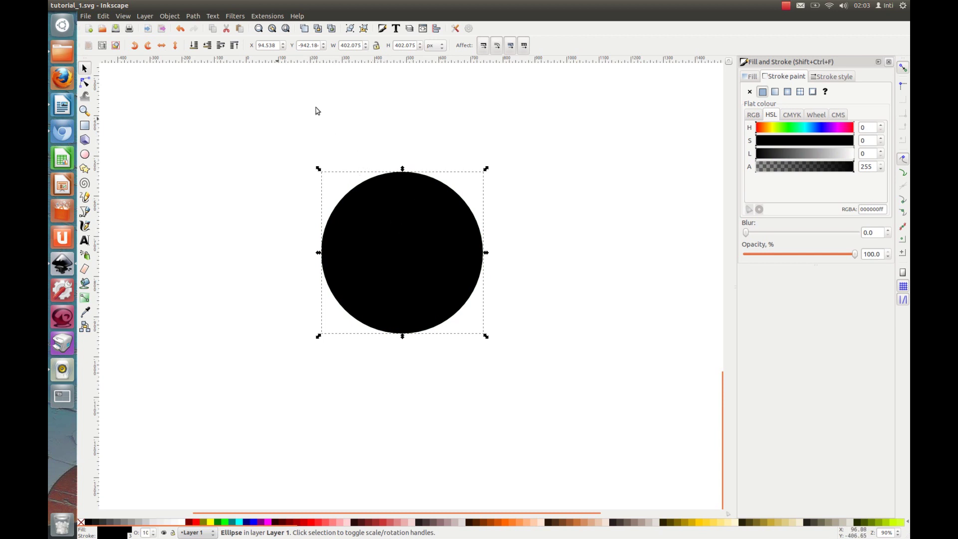
pyautogui.click(194, 48)
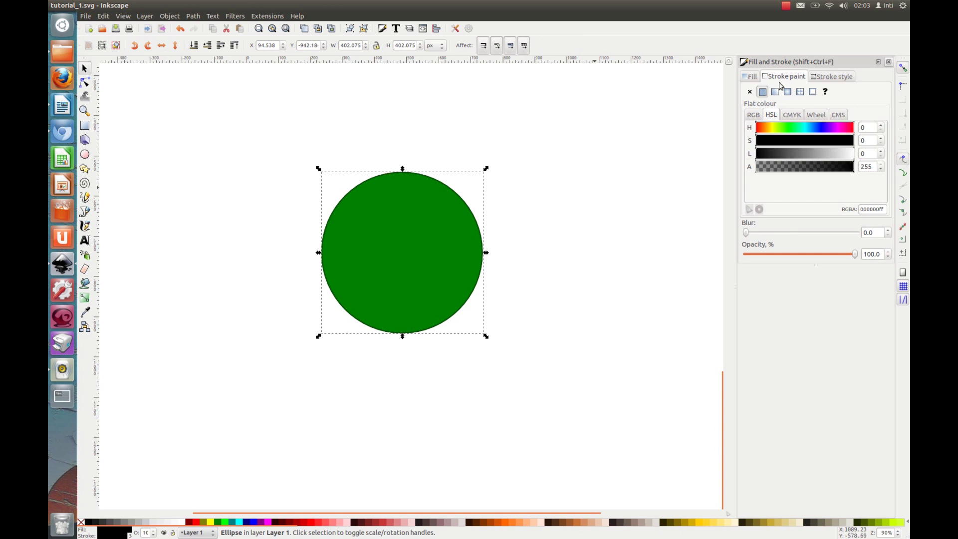
# Step: Blur the black copy by 2, then reselect the green circle on top
pyautogui.doubleClick(874, 231)
pyautogui.write('2')
pyautogui.press('Return')
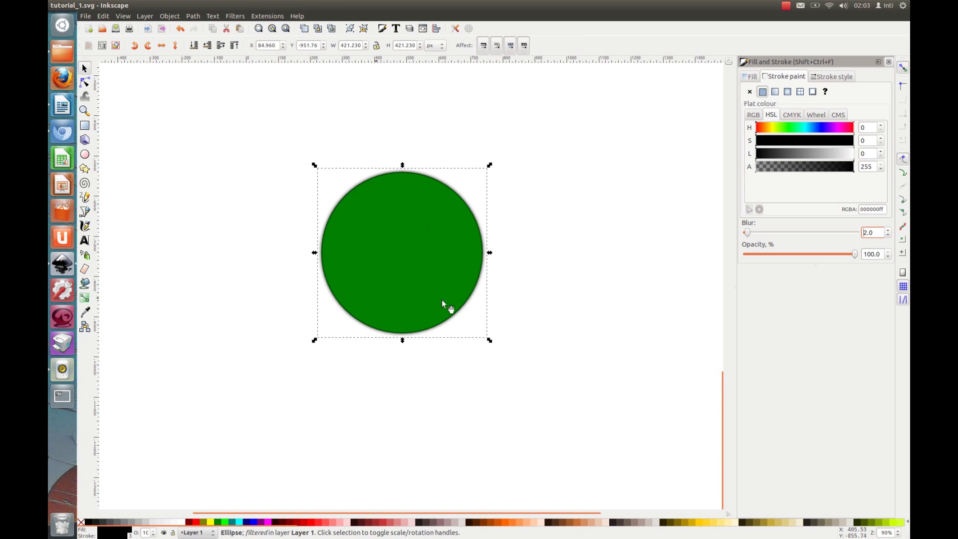
pyautogui.click(437, 233)
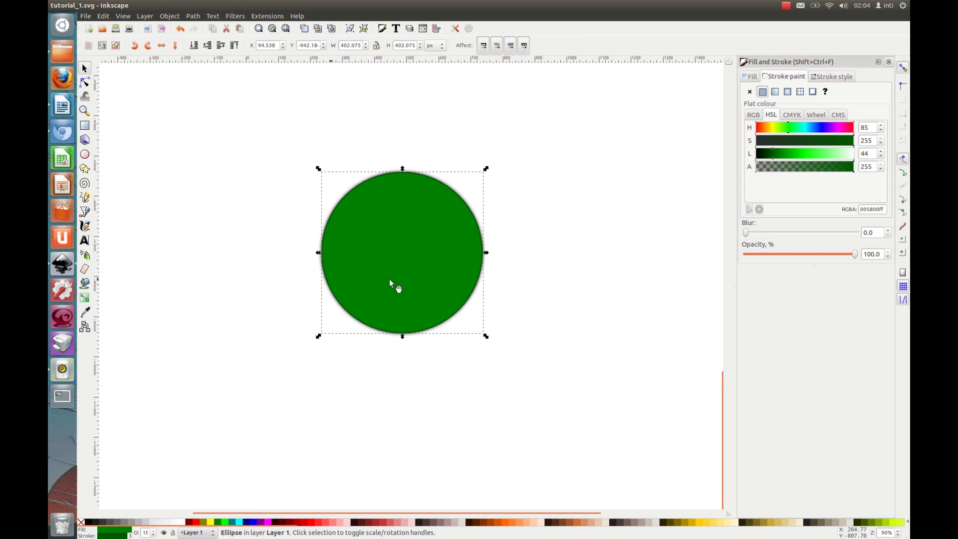
# Step: Duplicate the green circle, shrink the copy proportionally to about 325.892 px, and remove its stroke
pyautogui.press('ctrl')
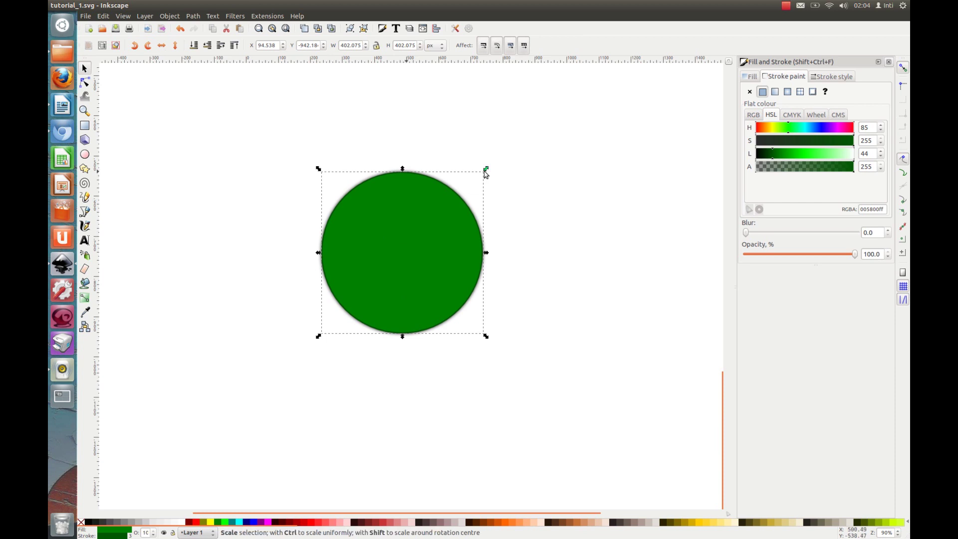
pyautogui.press('ctrl')
pyautogui.moveTo(486, 171); pyautogui.dragTo(473, 187)
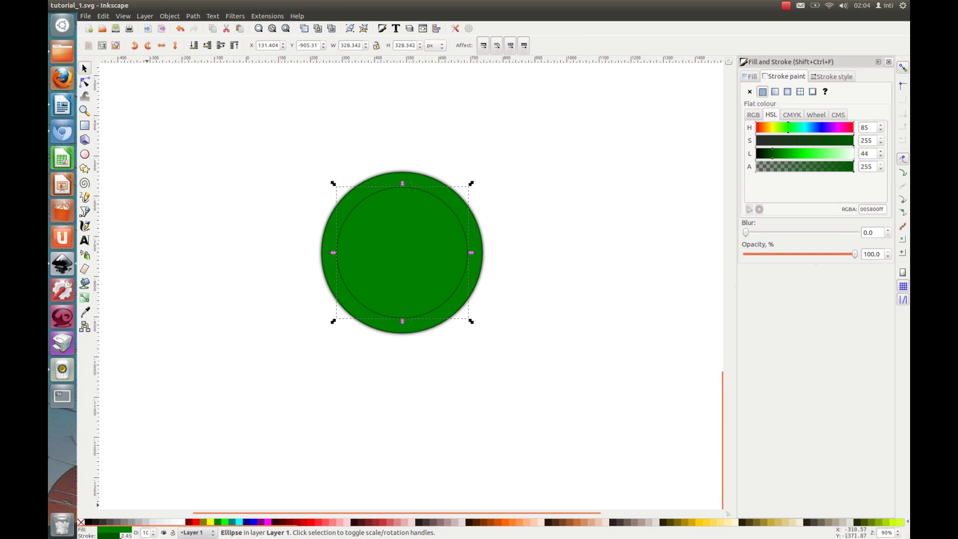
pyautogui.rightClick(103, 537)
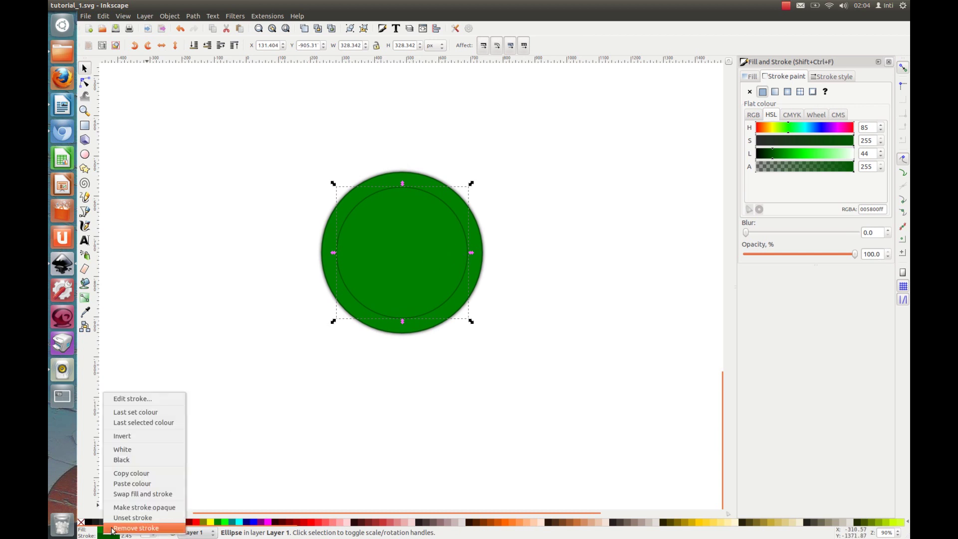
pyautogui.click(144, 528)
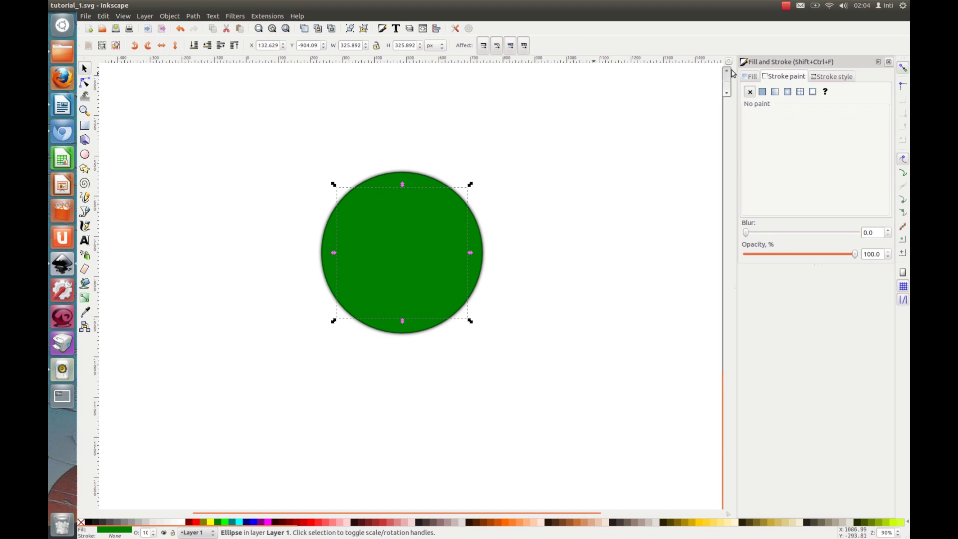
# Step: Set the inner circle's fill to hue 50, lightness 120 and alpha 190
pyautogui.click(749, 79)
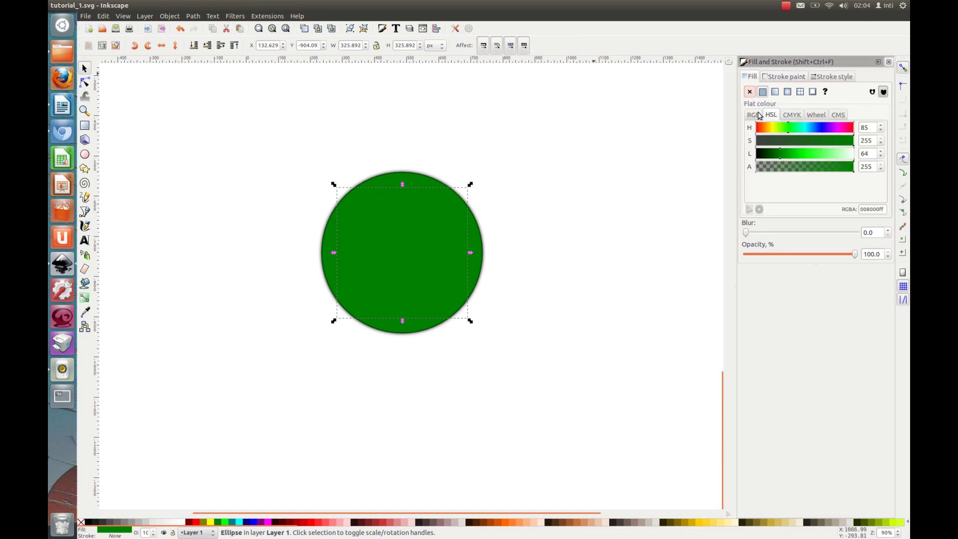
pyautogui.doubleClick(867, 128)
pyautogui.write('50')
pyautogui.press('Return')
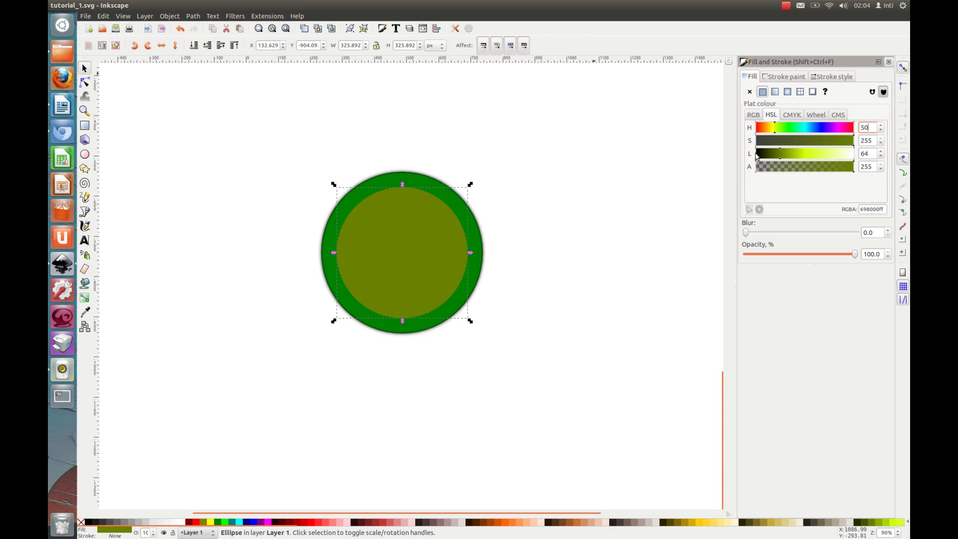
pyautogui.click(870, 156)
pyautogui.doubleClick(870, 156)
pyautogui.write('120')
pyautogui.press('Return')
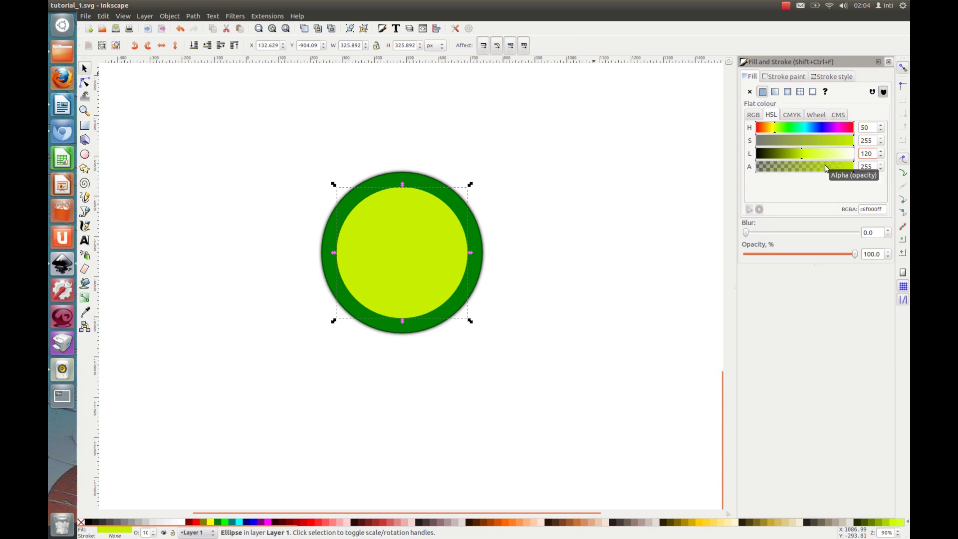
pyautogui.doubleClick(869, 166)
pyautogui.write('190')
pyautogui.press('Return')
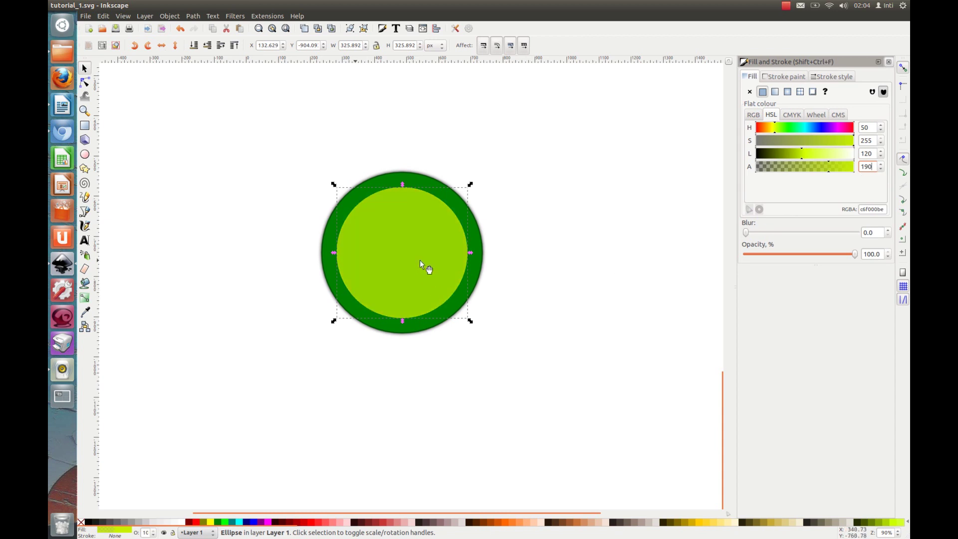
# Step: Keep the inner circle centred and give it a blur of 20
pyautogui.moveTo(422, 267)
pyautogui.mouseDown()
pyautogui.moveTo(491, 307)
pyautogui.moveTo(460, 324)
pyautogui.moveTo(430, 284)
pyautogui.mouseUp()
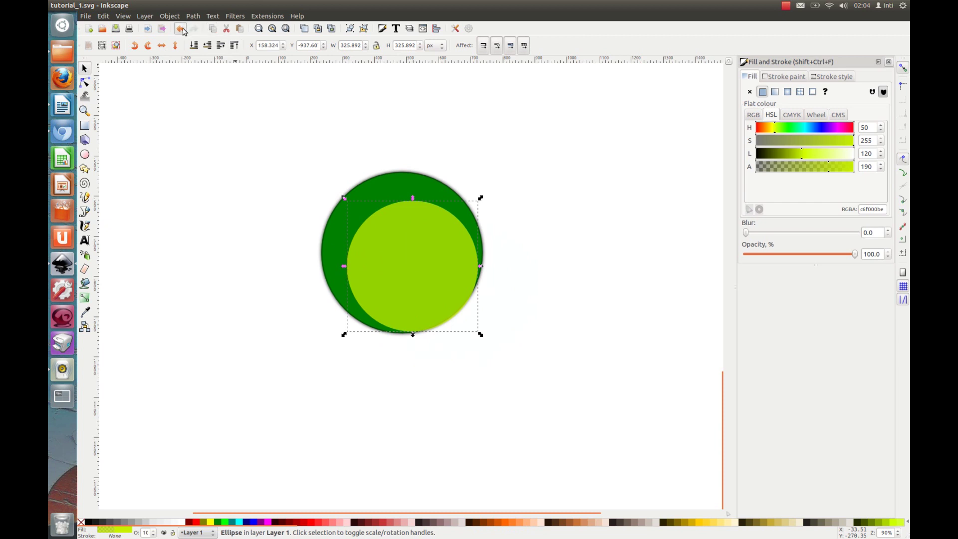
pyautogui.click(181, 29)
pyautogui.click(873, 233)
pyautogui.write('20')
pyautogui.press('Return')
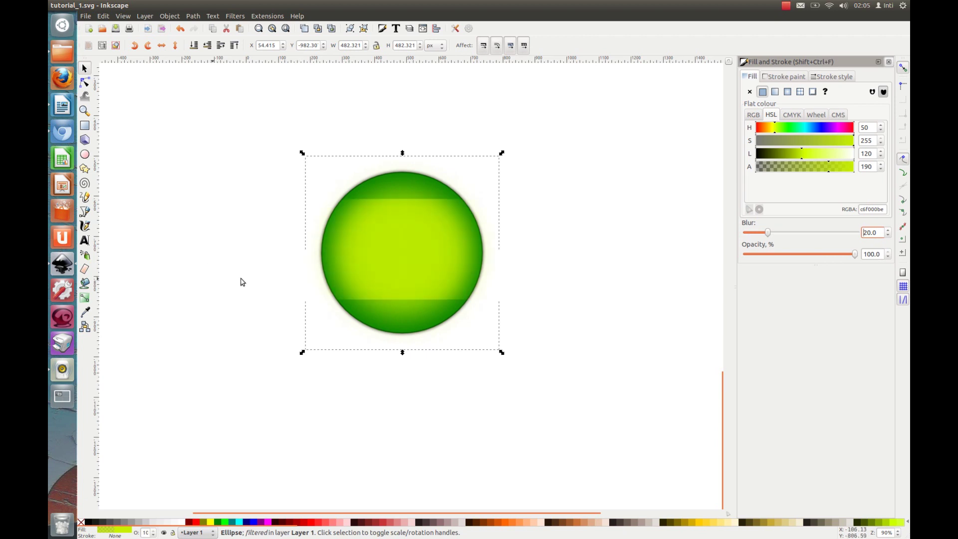
pyautogui.press('Escape')
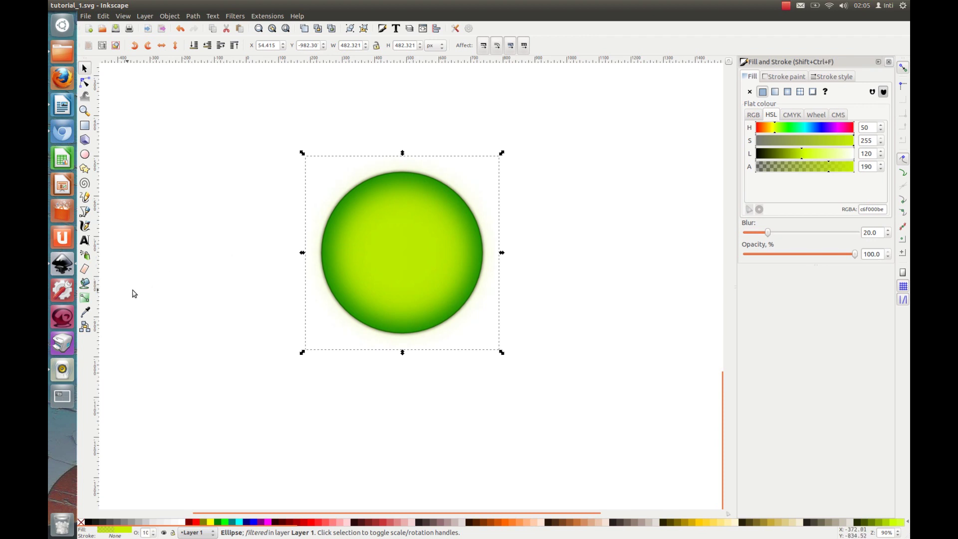
# Step: Apply a radial gradient to the blurred inner circle with the Gradient tool
pyautogui.click(85, 298)
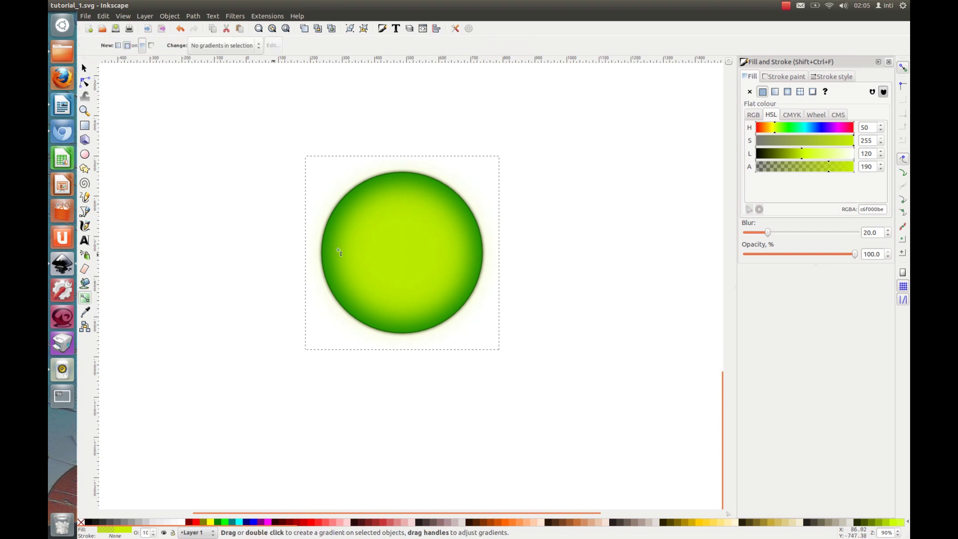
pyautogui.click(128, 48)
pyautogui.moveTo(401, 253); pyautogui.dragTo(399, 243)
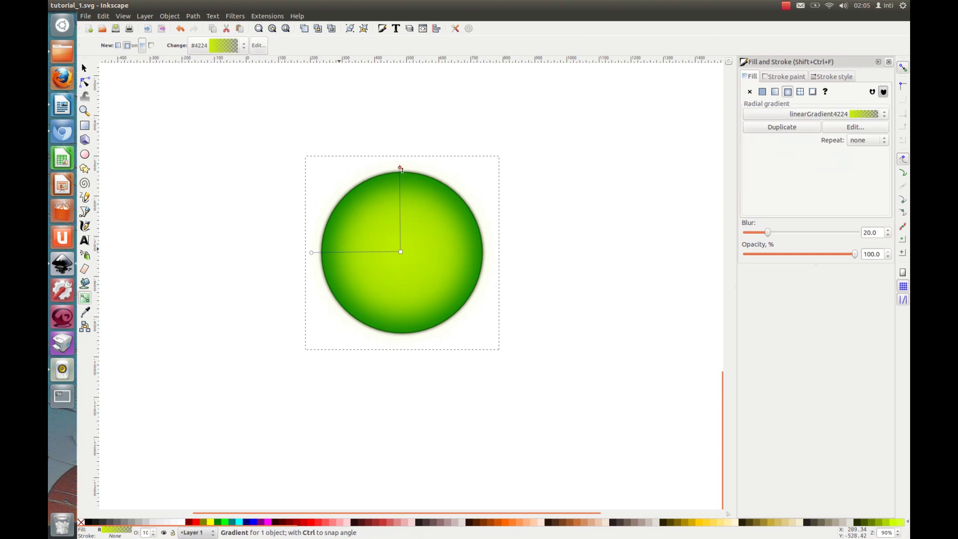
pyautogui.click(401, 165)
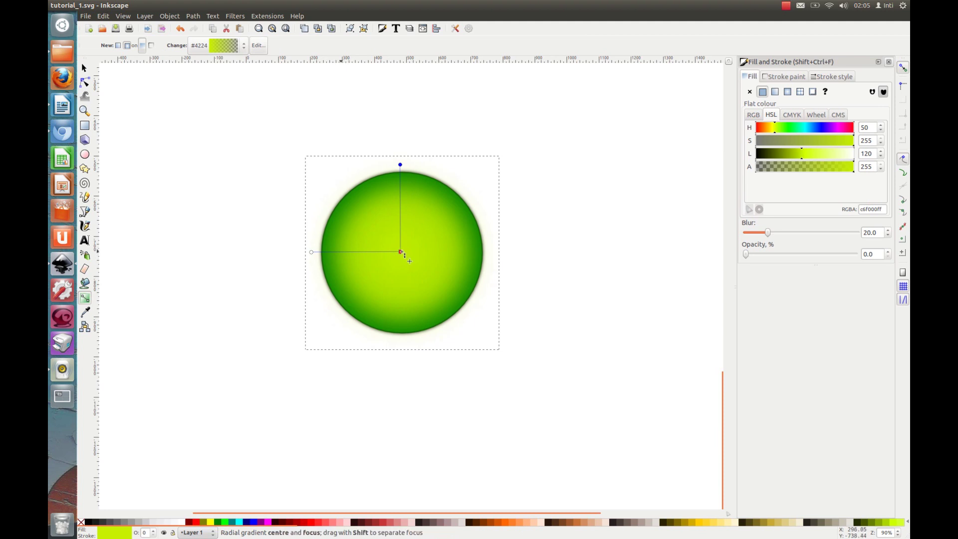
# Step: Colour the gradient's centre stop yellow and raise its lightness to 220
pyautogui.click(402, 253)
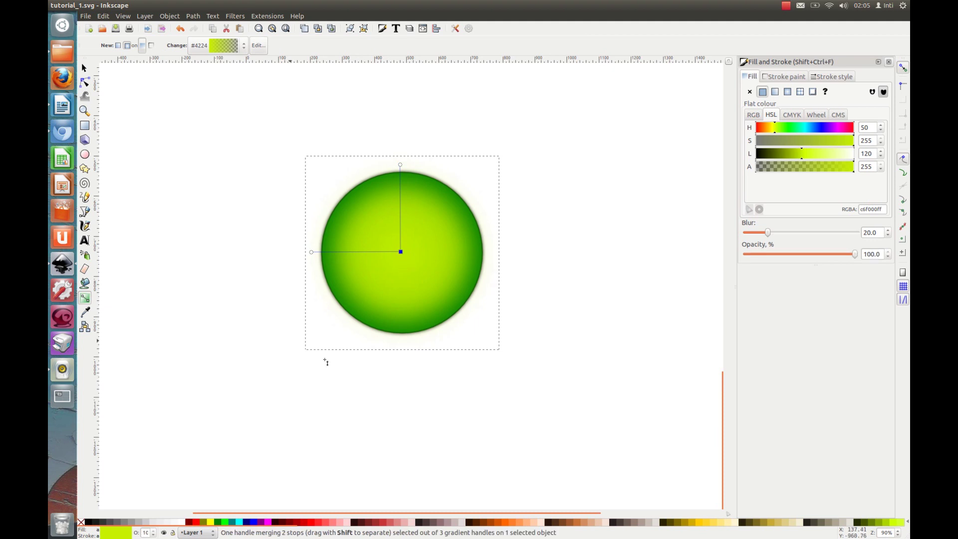
pyautogui.click(211, 523)
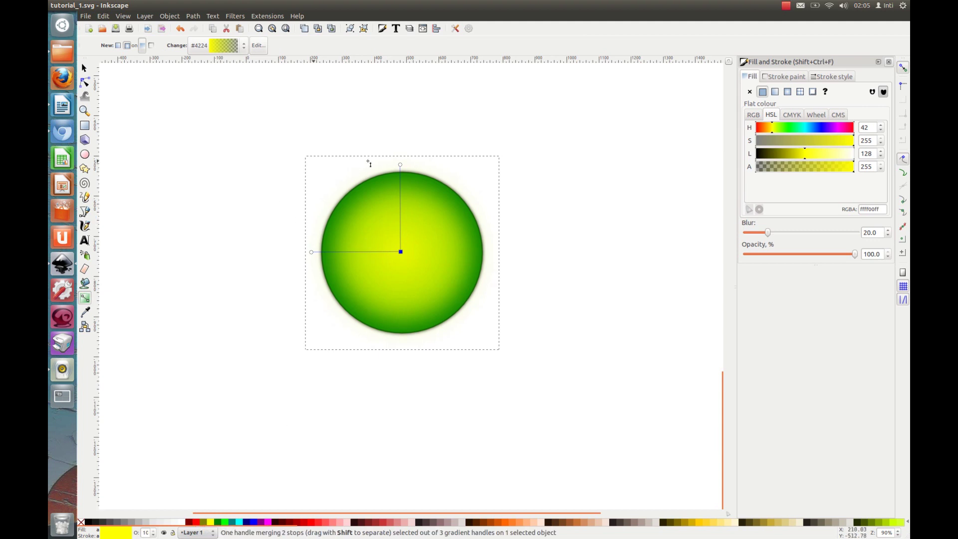
pyautogui.click(873, 151)
pyautogui.doubleClick(873, 150)
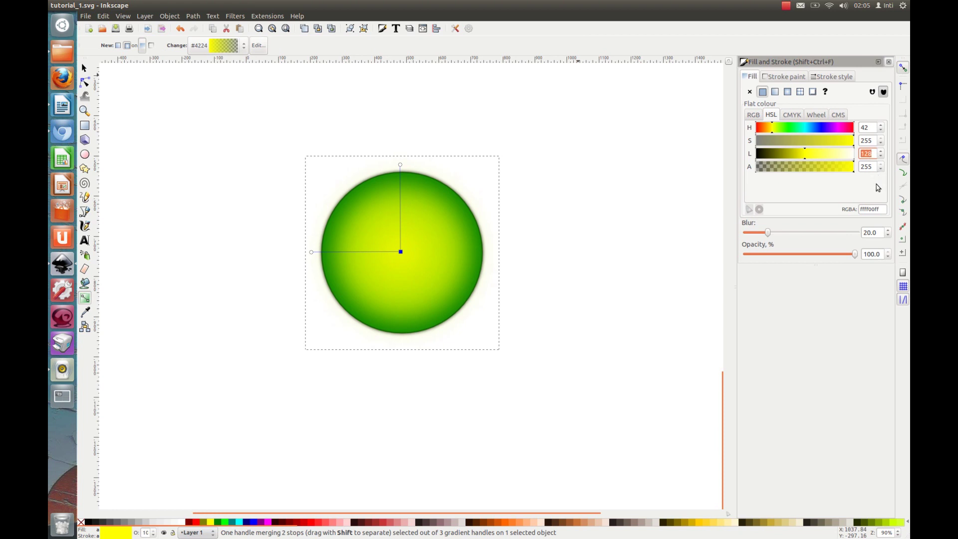
pyautogui.write('220')
pyautogui.press('Return')
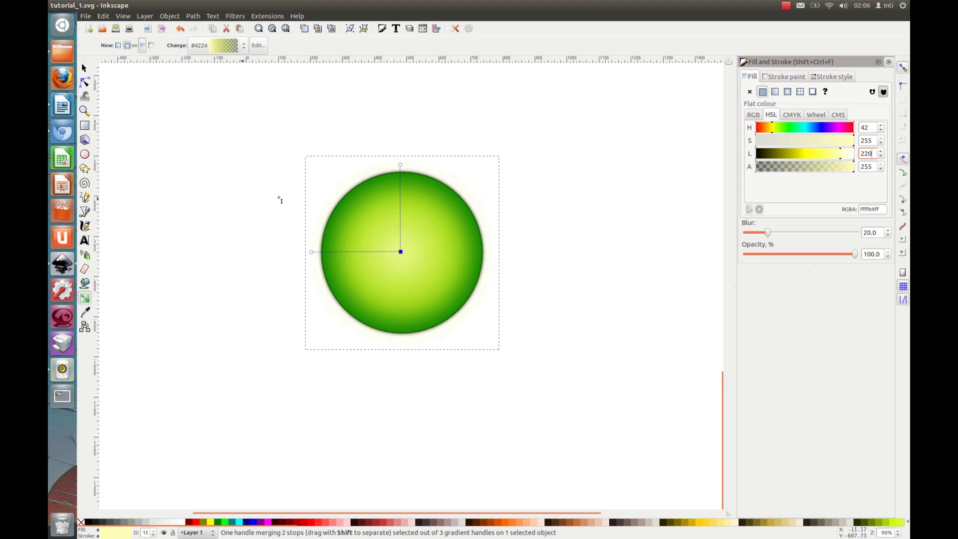
# Step: Draw a circle below the button, set its width to 200 with W/H locked, fill none, stroke green
pyautogui.click(84, 154)
pyautogui.scroll(-3, 245, 273)
pyautogui.scroll(-4, 244, 274)
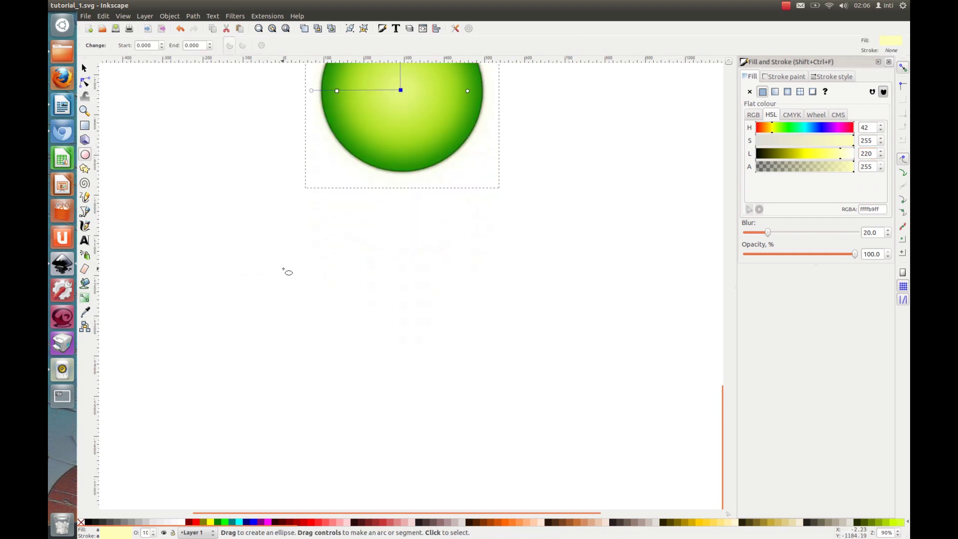
pyautogui.moveTo(347, 252); pyautogui.dragTo(446, 352)
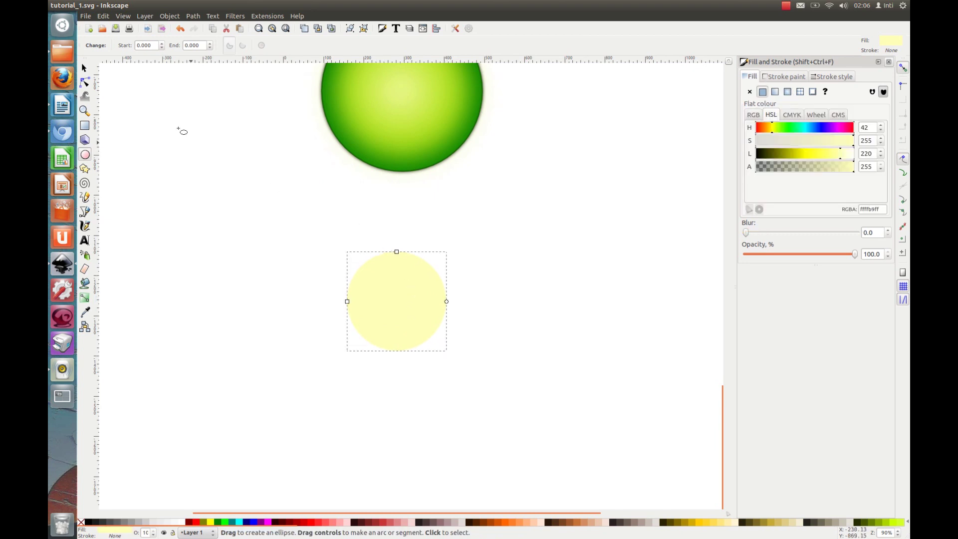
pyautogui.click(85, 68)
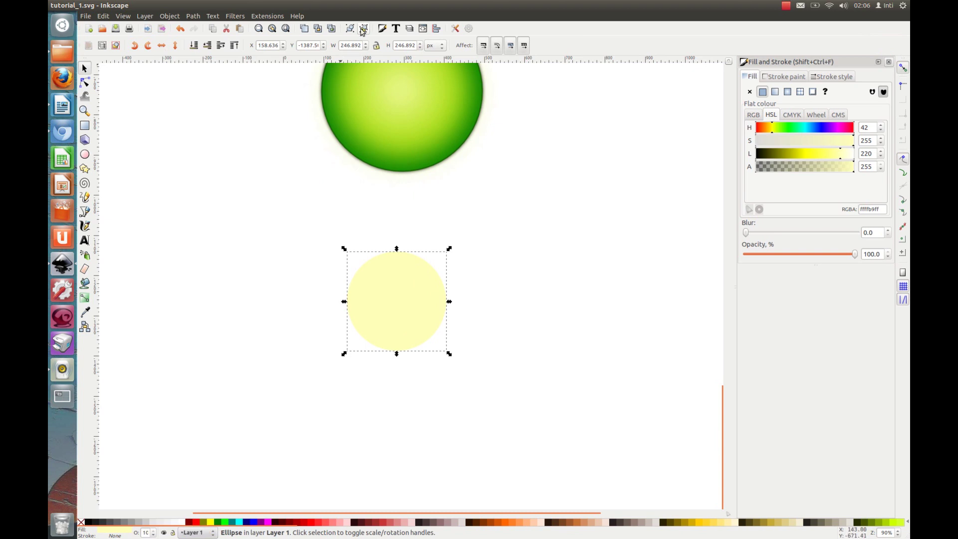
pyautogui.click(356, 45)
pyautogui.write('200')
pyautogui.click(377, 45)
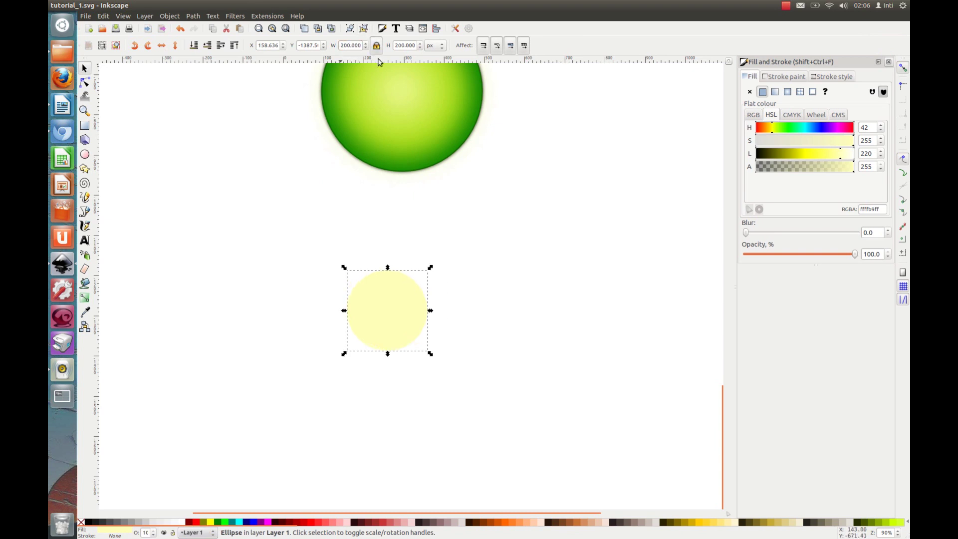
pyautogui.click(81, 522)
pyautogui.keyDown('shift'); pyautogui.click(220, 523); pyautogui.keyUp('shift')
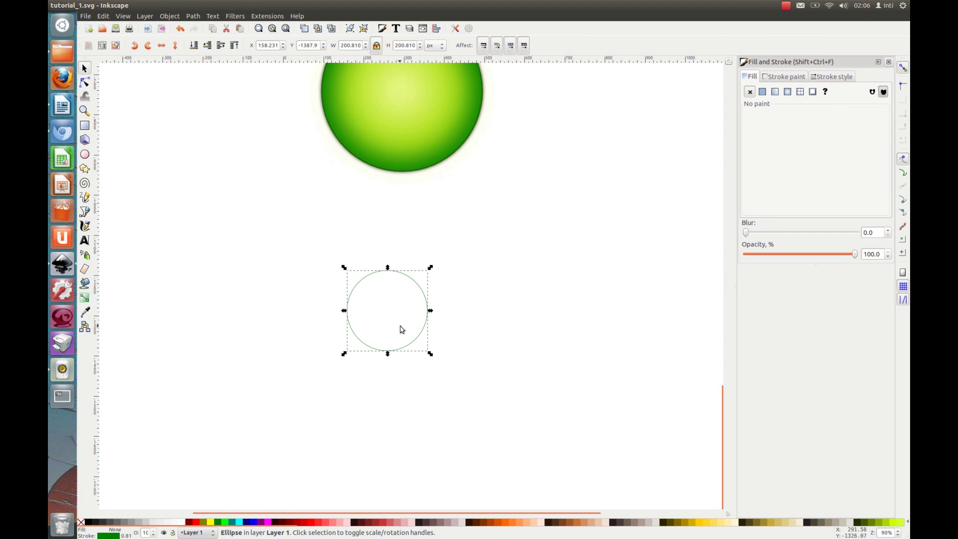
# Step: Convert the circle with Path > Object to Path and select its top node with the Node tool
pyautogui.scroll(2, 400, 328)
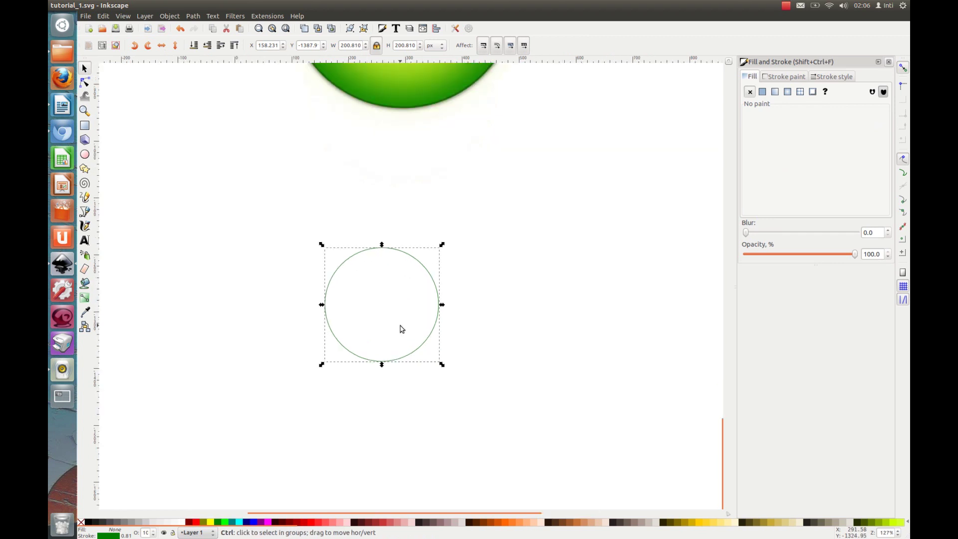
pyautogui.click(192, 16)
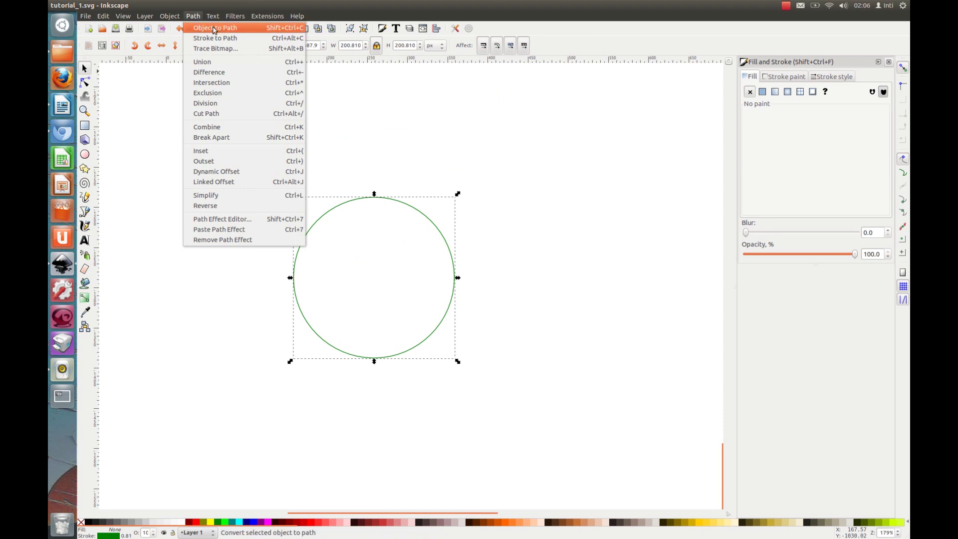
pyautogui.click(214, 29)
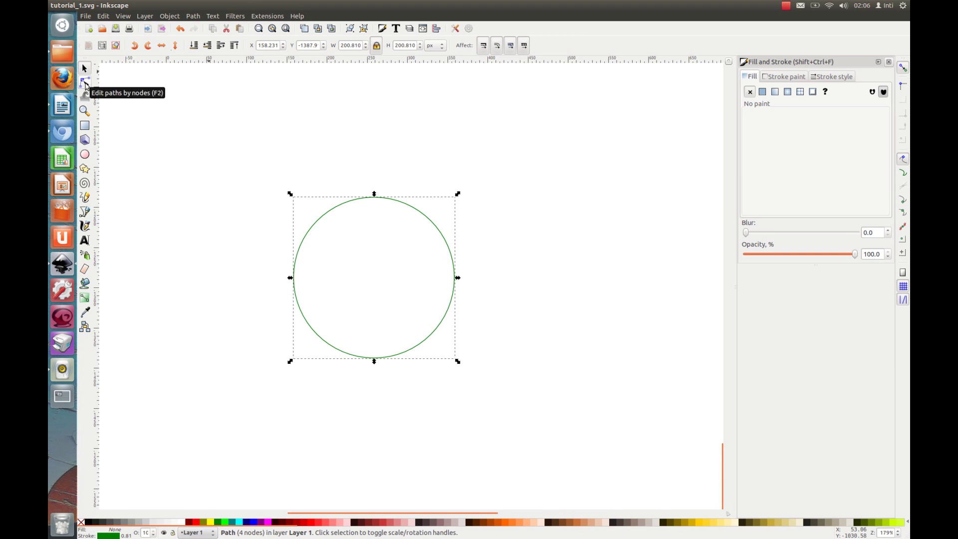
pyautogui.click(85, 84)
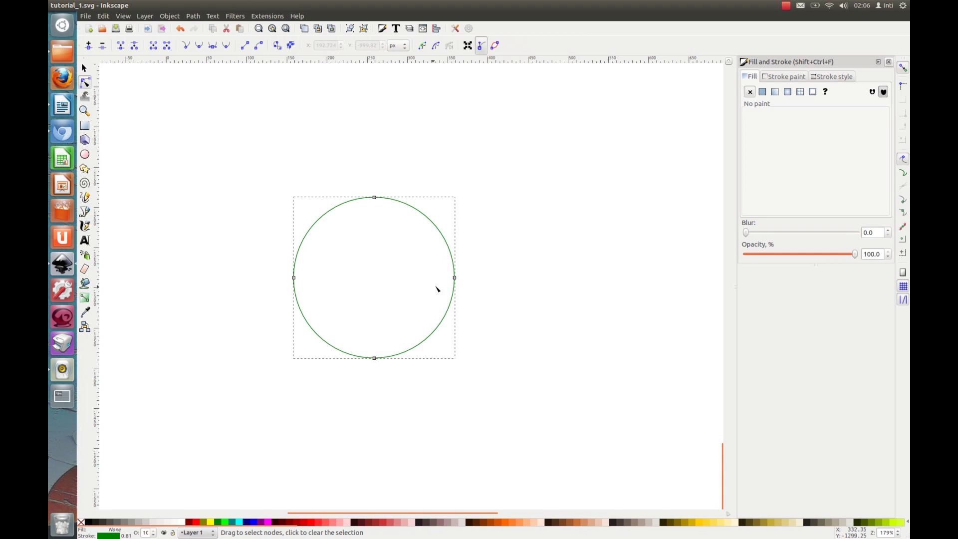
pyautogui.click(374, 198)
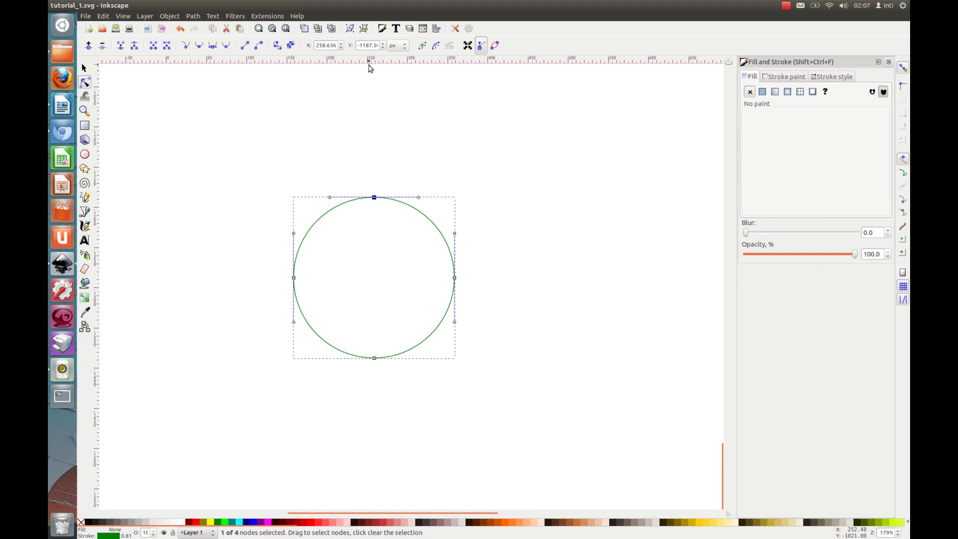
# Step: Add two new nodes on the circle's upper arc, level with a temporary horizontal guide
pyautogui.moveTo(370, 73); pyautogui.dragTo(376, 214)
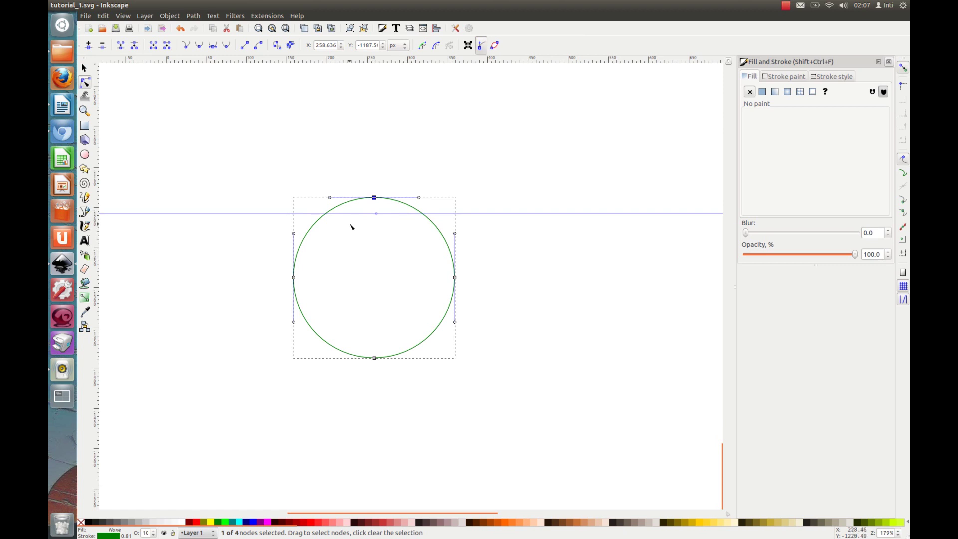
pyautogui.scroll(2, 328, 226)
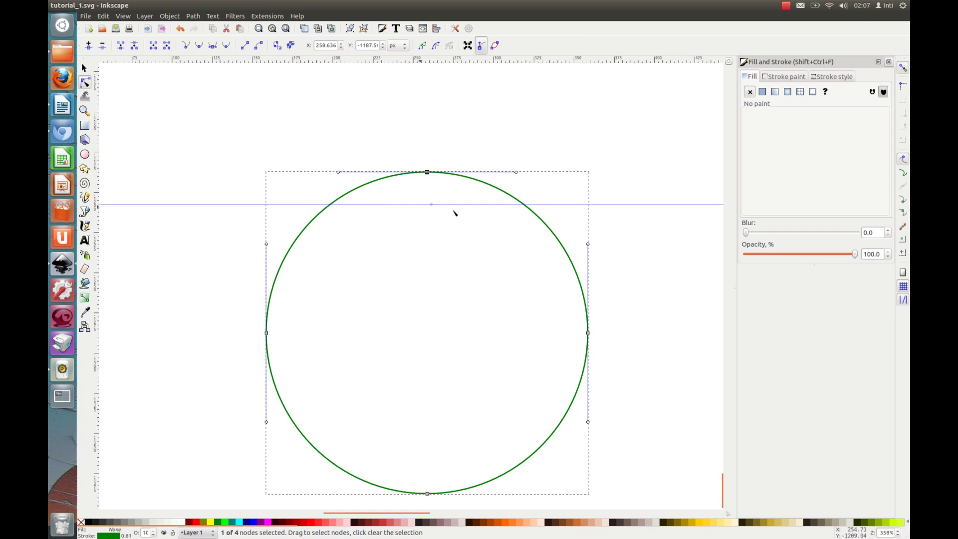
pyautogui.click(527, 207)
pyautogui.doubleClick(526, 206)
pyautogui.doubleClick(338, 206)
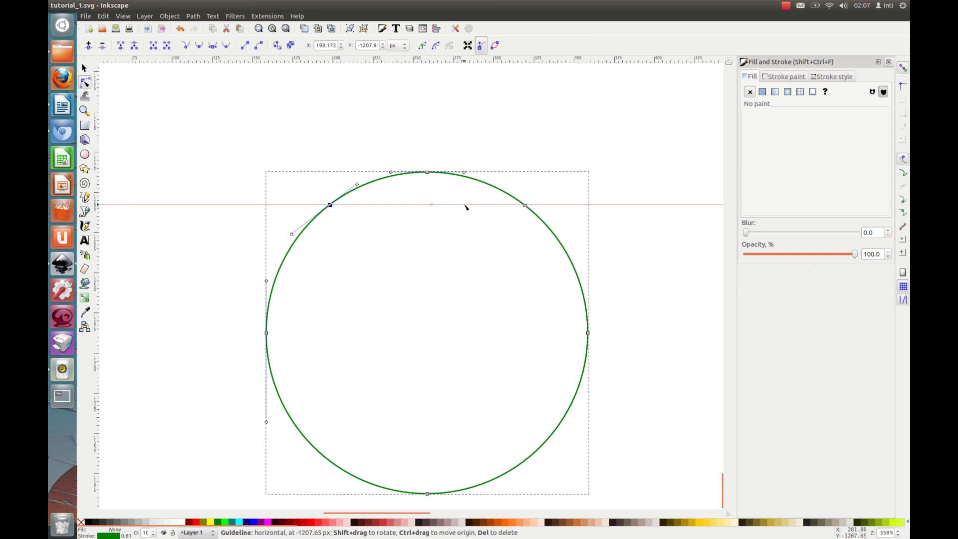
pyautogui.press('Delete')
# Step: Break the path at the three top nodes and delete the top arc pieces to open a gap
pyautogui.click(235, 162)
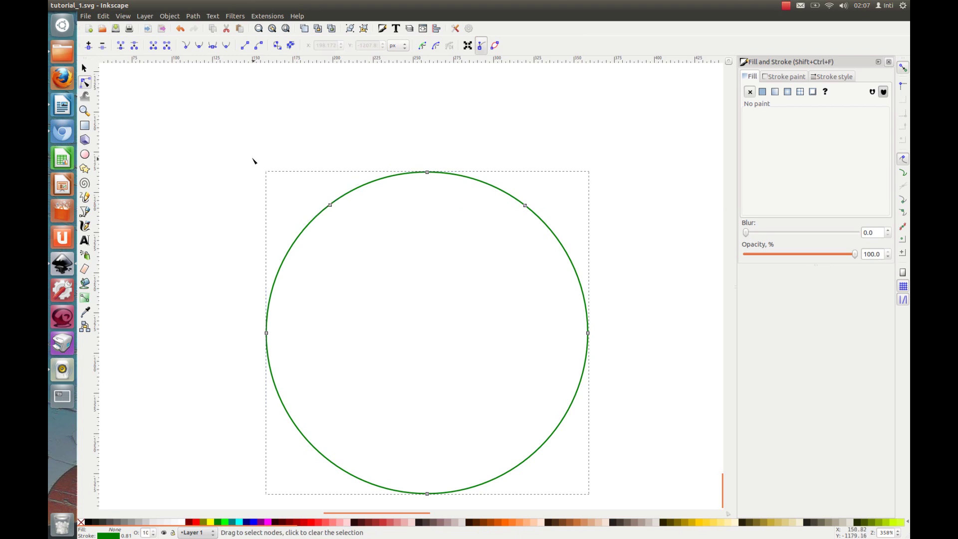
pyautogui.press('shift')
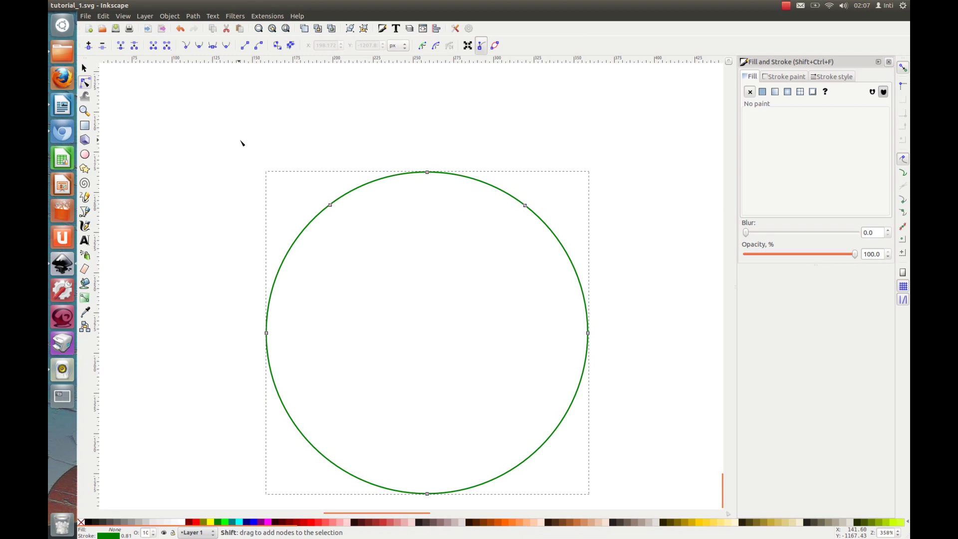
pyautogui.moveTo(240, 141); pyautogui.dragTo(632, 236)
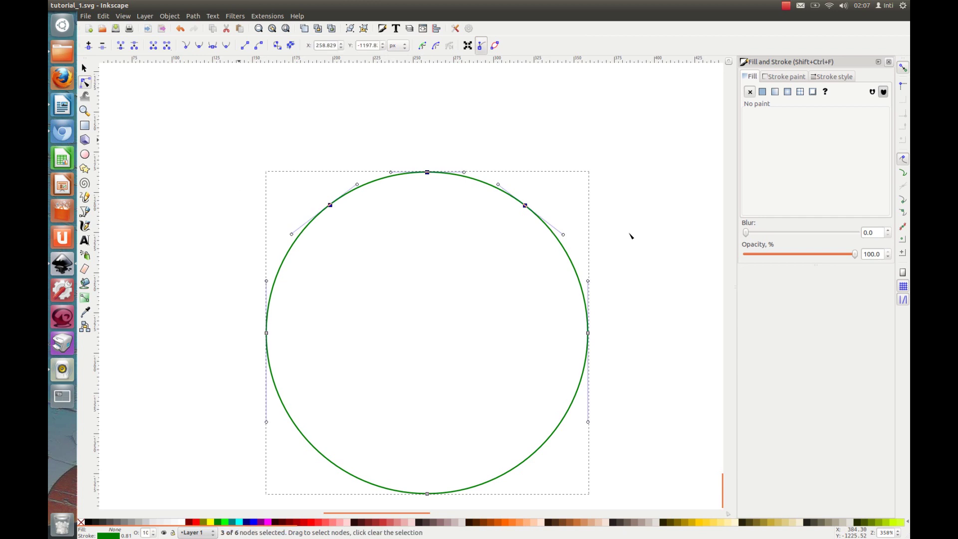
pyautogui.click(134, 47)
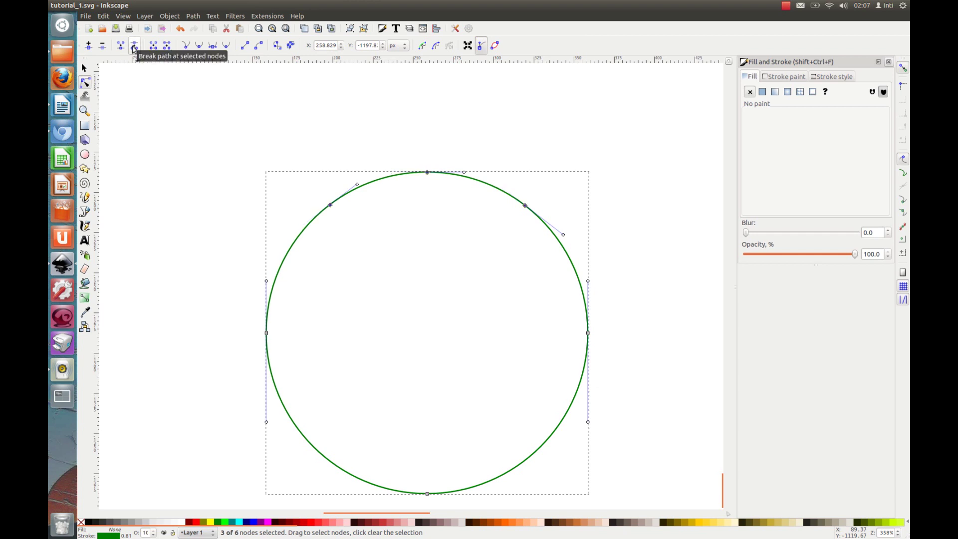
pyautogui.click(428, 173)
pyautogui.press('Delete')
pyautogui.click(428, 173)
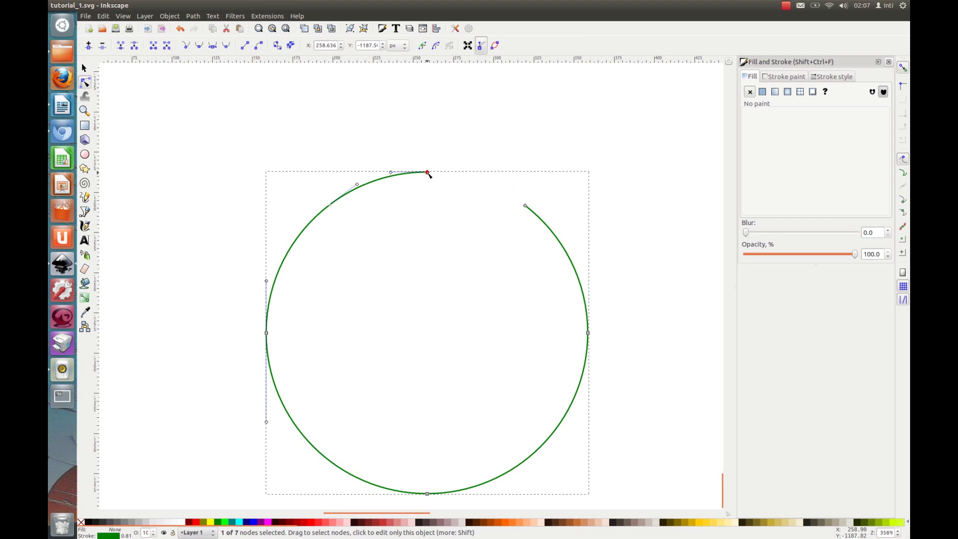
pyautogui.press('Delete')
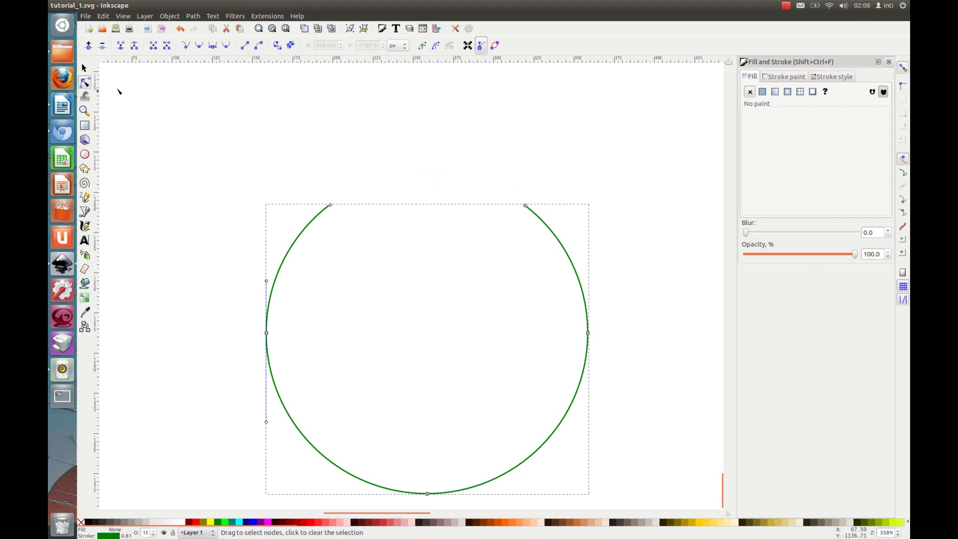
# Step: Give the open green arc a 30 px stroke width with round caps
pyautogui.click(85, 68)
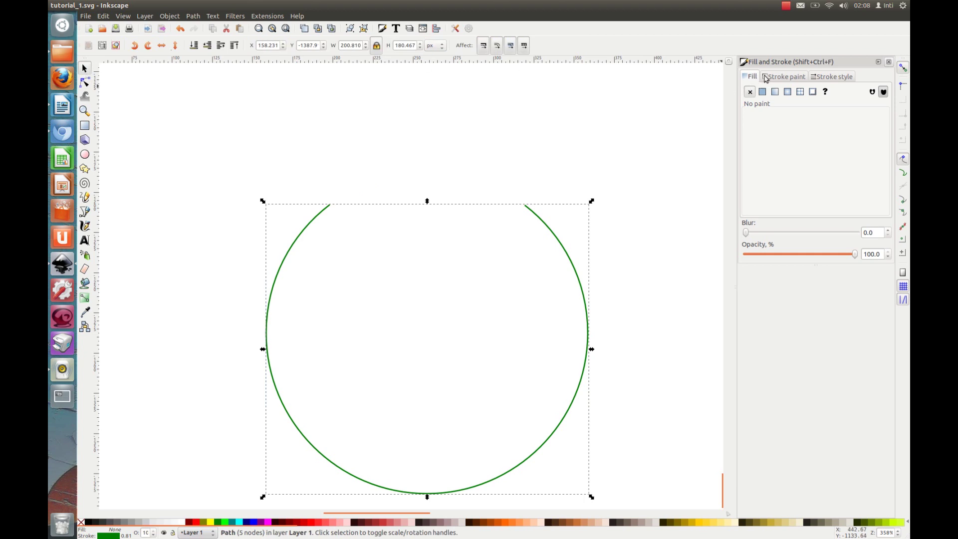
pyautogui.click(824, 79)
pyautogui.write('30')
pyautogui.press('Return')
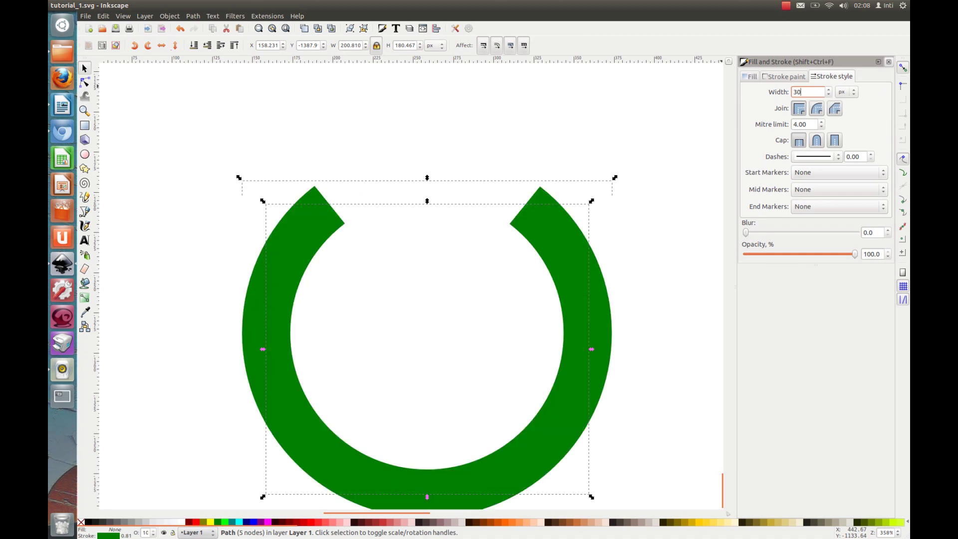
pyautogui.click(817, 141)
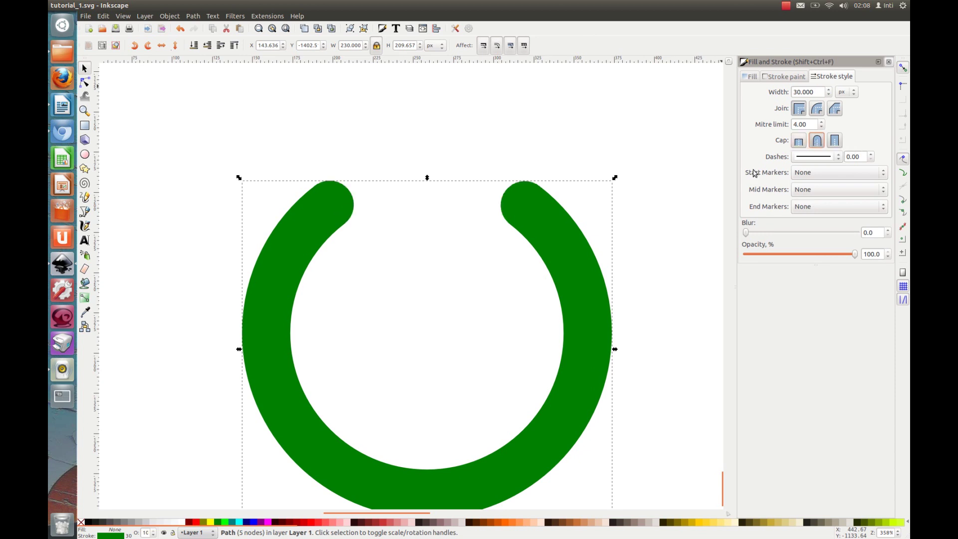
pyautogui.keyDown('ctrl'); pyautogui.scroll(-1, 670, 214); pyautogui.keyUp('ctrl')
pyautogui.keyDown('ctrl'); pyautogui.scroll(-1, 652, 212); pyautogui.keyUp('ctrl')
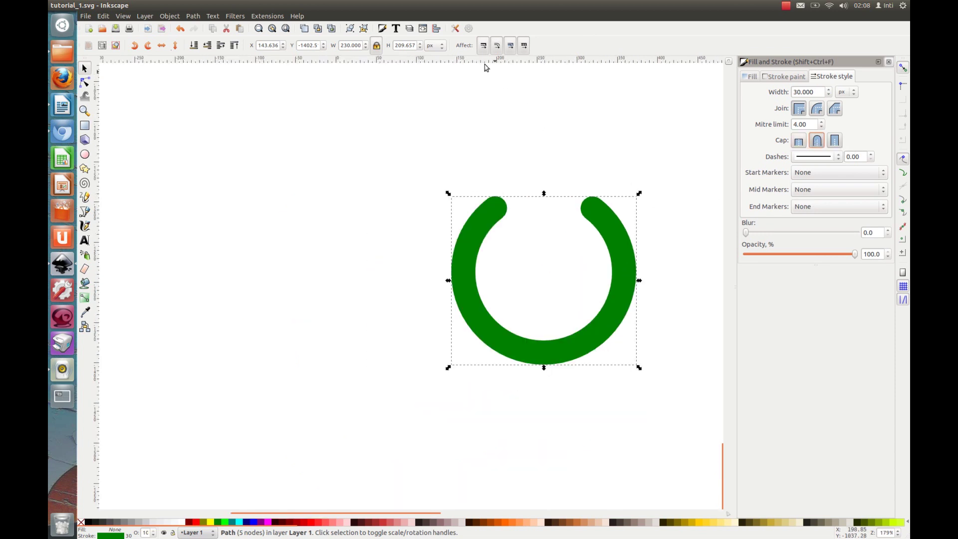
# Step: In Align and Distribute, select the green button ellipse first, then the green ring
pyautogui.click(436, 28)
pyautogui.scroll(5, 567, 150)
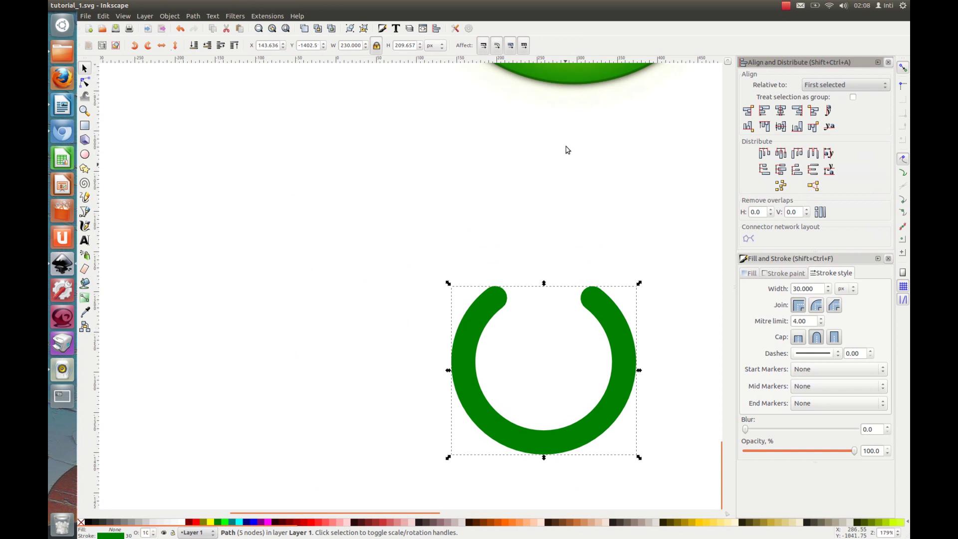
pyautogui.scroll(3, 568, 150)
pyautogui.click(557, 166)
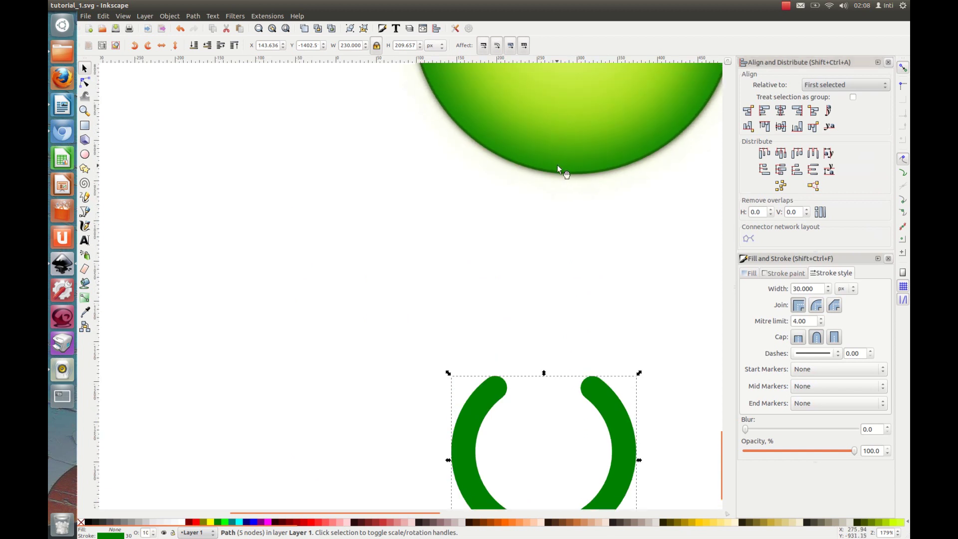
pyautogui.scroll(-1, 553, 206)
pyautogui.scroll(-1, 553, 206)
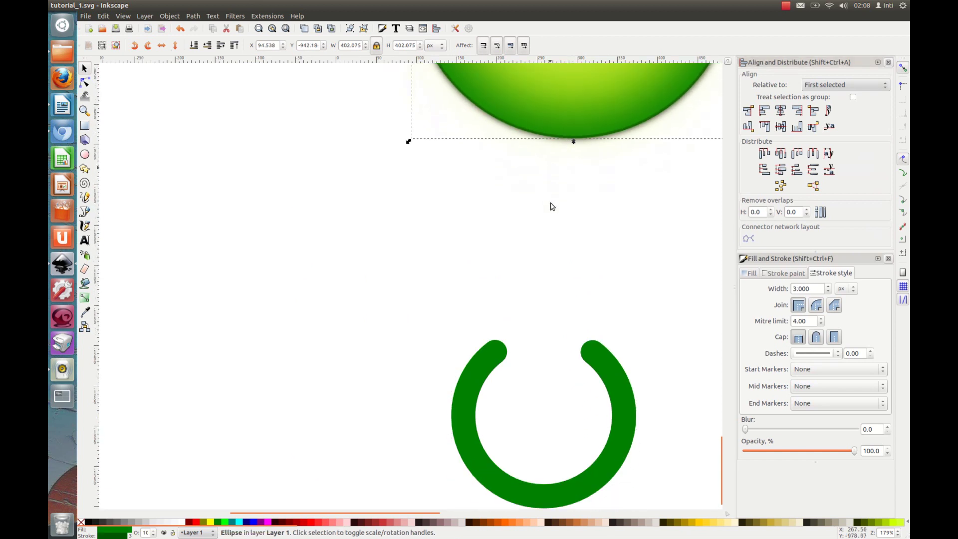
pyautogui.keyDown('shift'); pyautogui.click(493, 358); pyautogui.keyUp('shift')
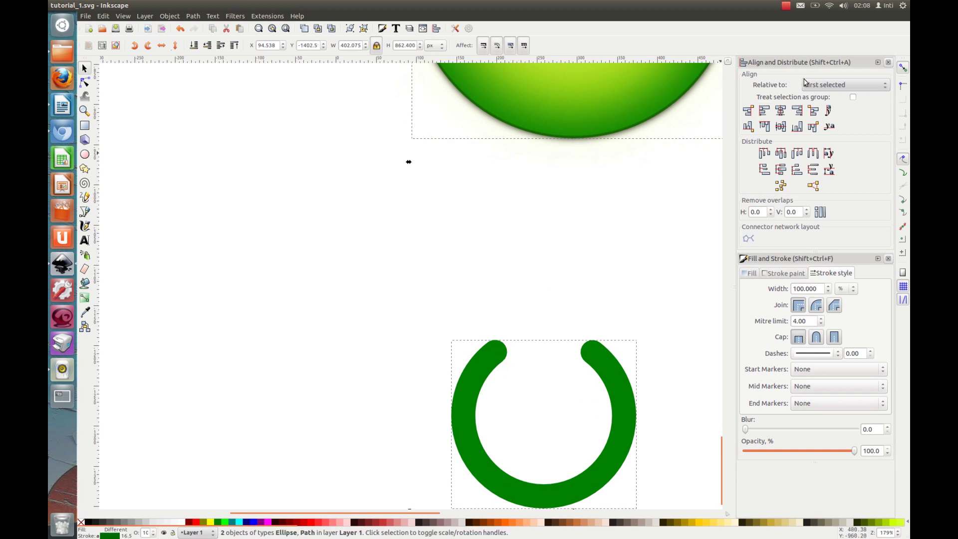
# Step: Align relative to the first selected object, centring the ring on both vertical and horizontal axes
pyautogui.click(831, 89)
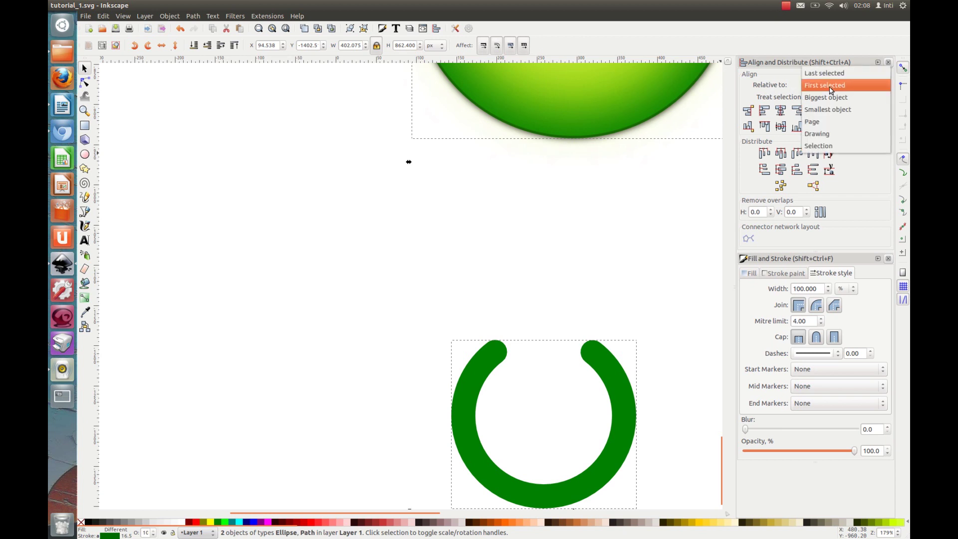
pyautogui.click(830, 89)
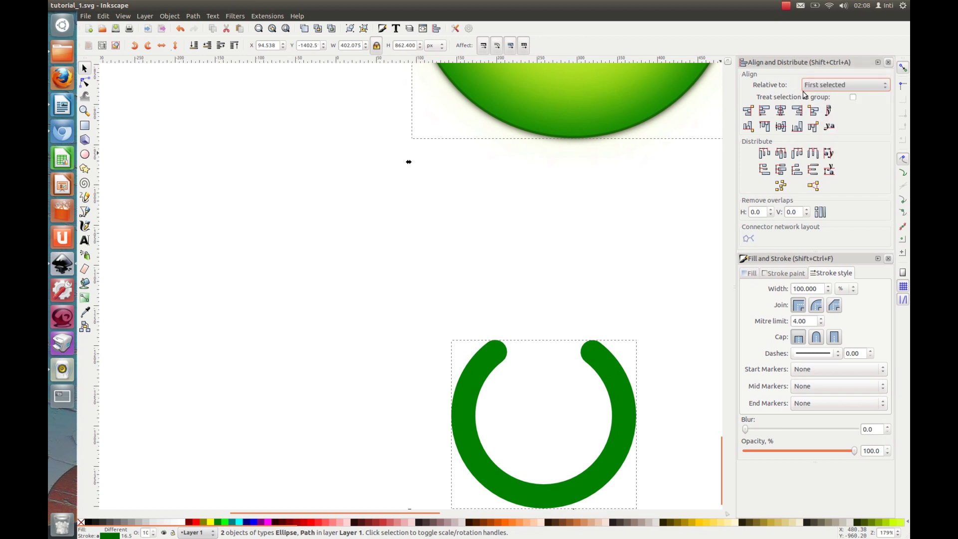
pyautogui.click(781, 111)
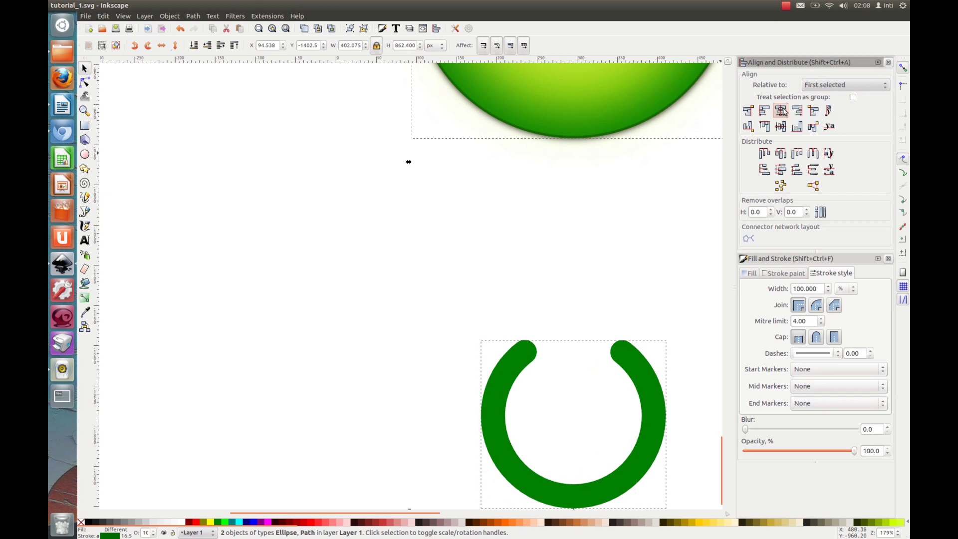
pyautogui.click(782, 127)
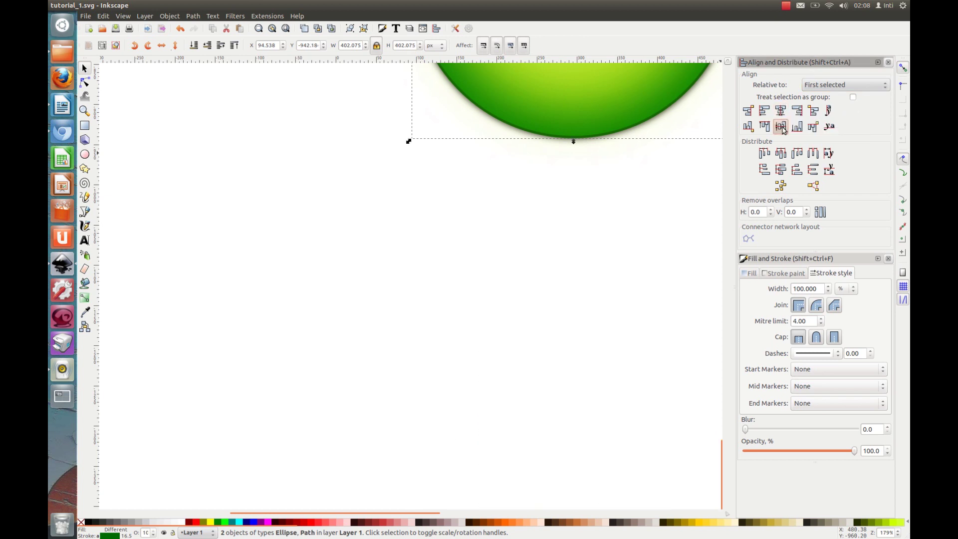
pyautogui.scroll(12, 689, 157)
pyautogui.hscroll(5, 658, 167)
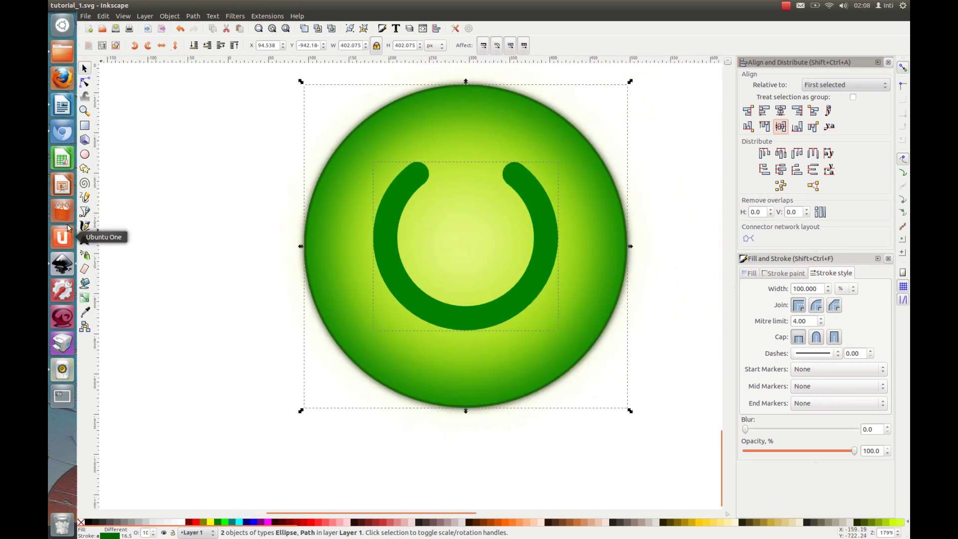
# Step: Draw a two-node vertical straight line left of the button with the Bezier tool
pyautogui.click(84, 212)
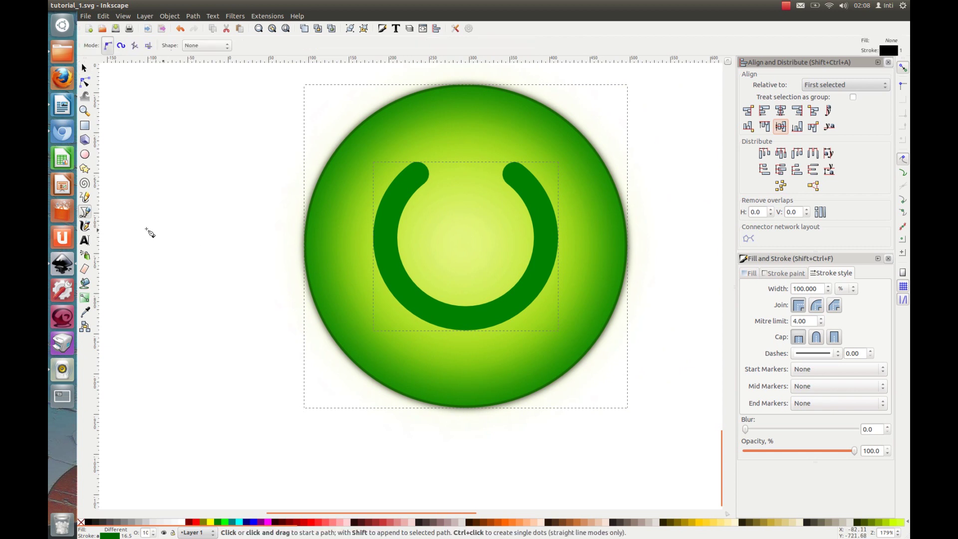
pyautogui.click(168, 236)
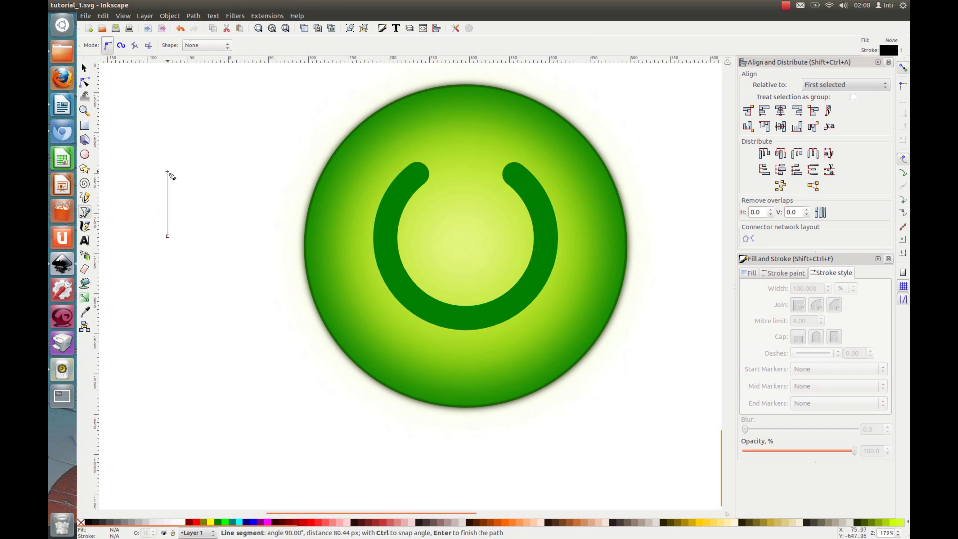
pyautogui.click(168, 171)
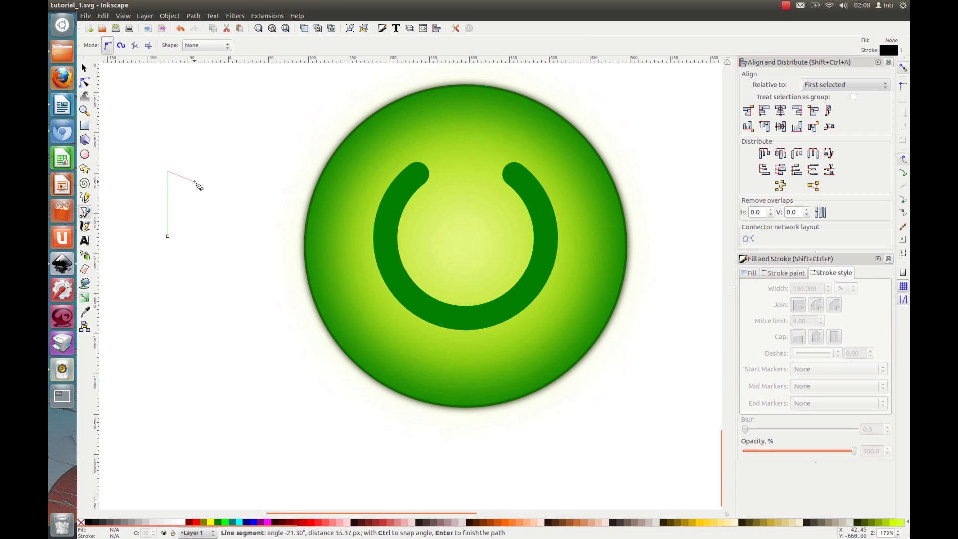
pyautogui.press('Return')
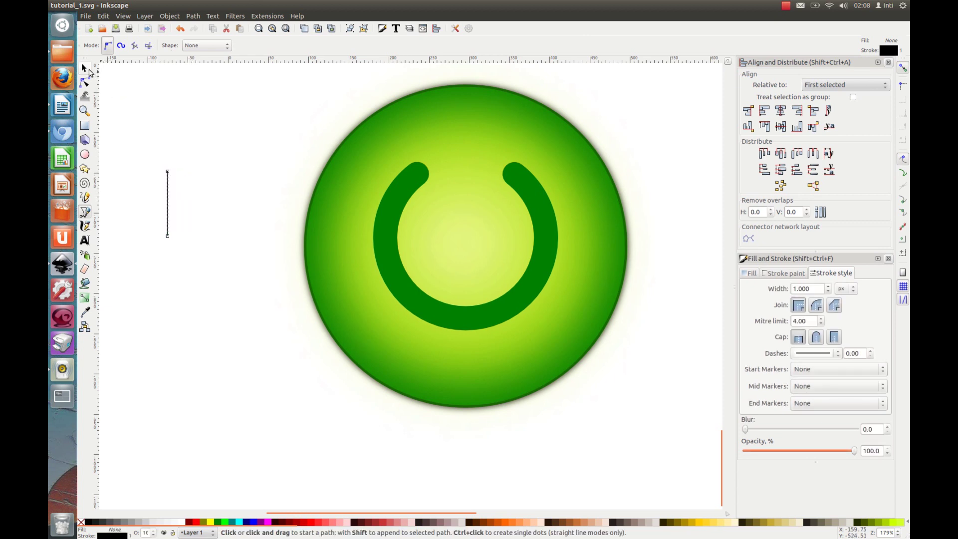
pyautogui.click(84, 69)
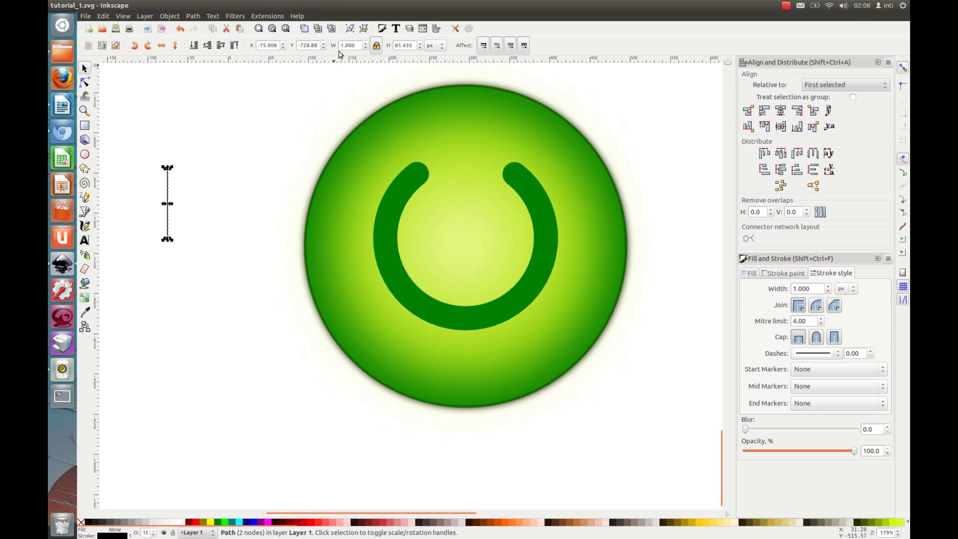
# Step: Unlock the W/H ratio and resize the line to width 0.178 and height 100 px
pyautogui.click(376, 46)
pyautogui.tripleClick(353, 45)
pyautogui.write('0.316')
pyautogui.press('Return')
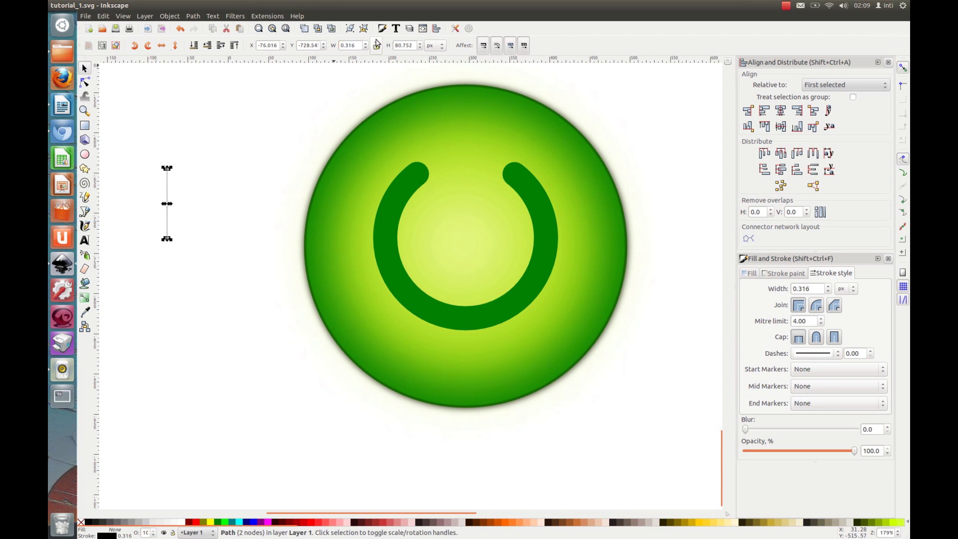
pyautogui.tripleClick(359, 46)
pyautogui.write('0.178')
pyautogui.press('Return')
pyautogui.write('100')
pyautogui.press('Return')
# Step: Give the line a green 30 px stroke with round caps
pyautogui.keyDown('shift'); pyautogui.click(220, 525); pyautogui.keyUp('shift')
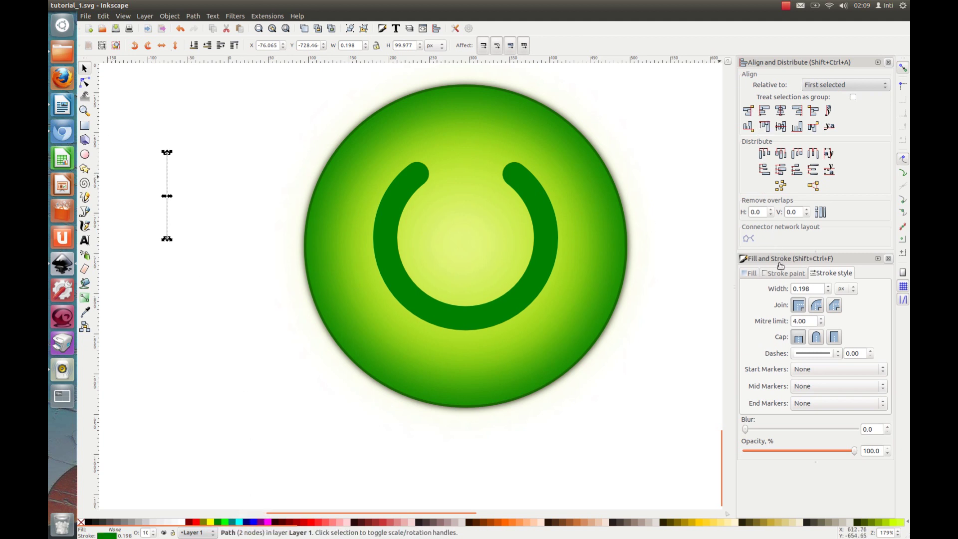
pyautogui.tripleClick(799, 287)
pyautogui.write('30')
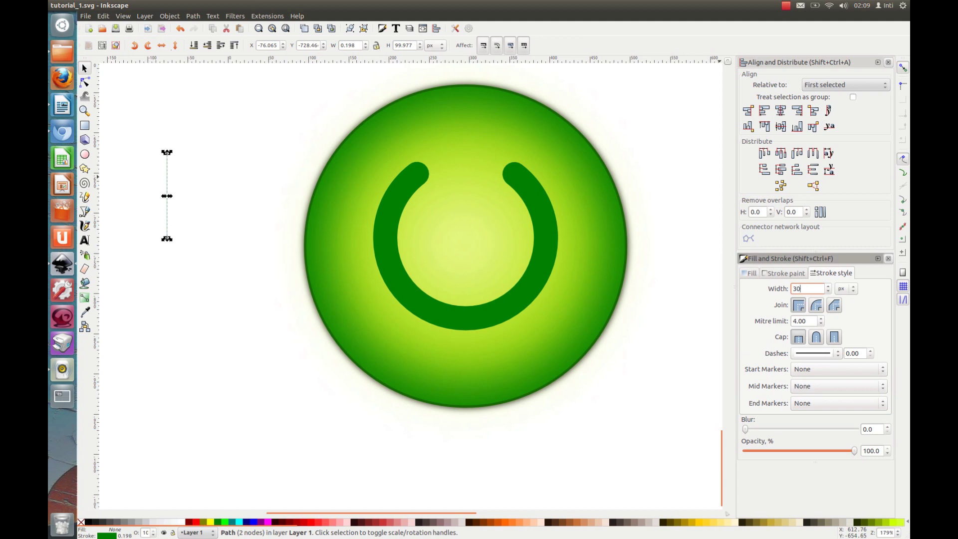
pyautogui.write('.0')
pyautogui.press('Return')
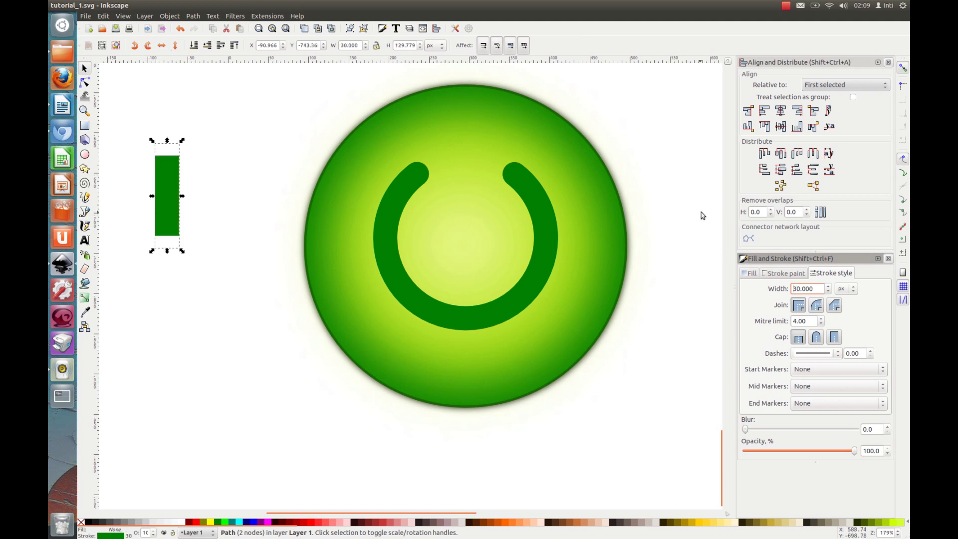
pyautogui.click(822, 339)
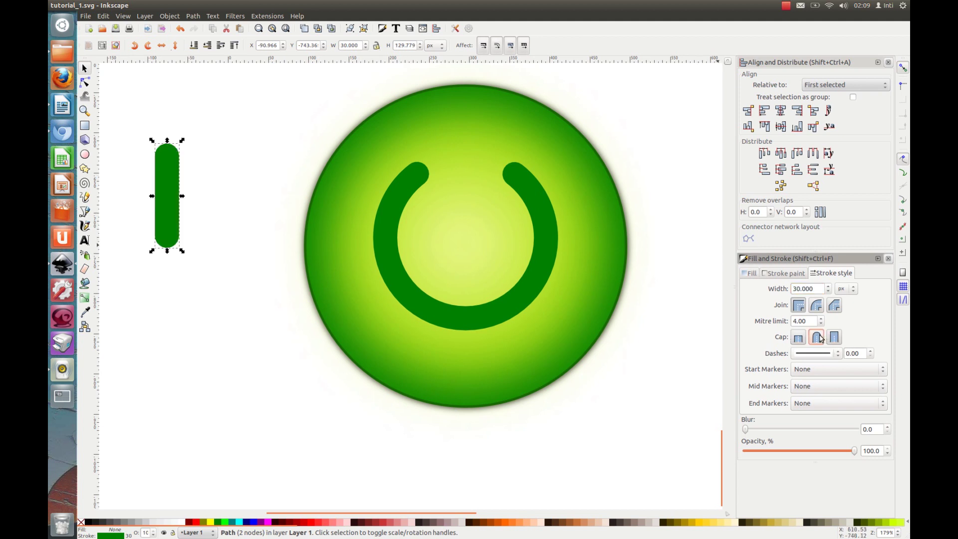
# Step: Move the green bar into the ring's top gap and centre it horizontally on the ring arc
pyautogui.moveTo(165, 199); pyautogui.dragTo(463, 185)
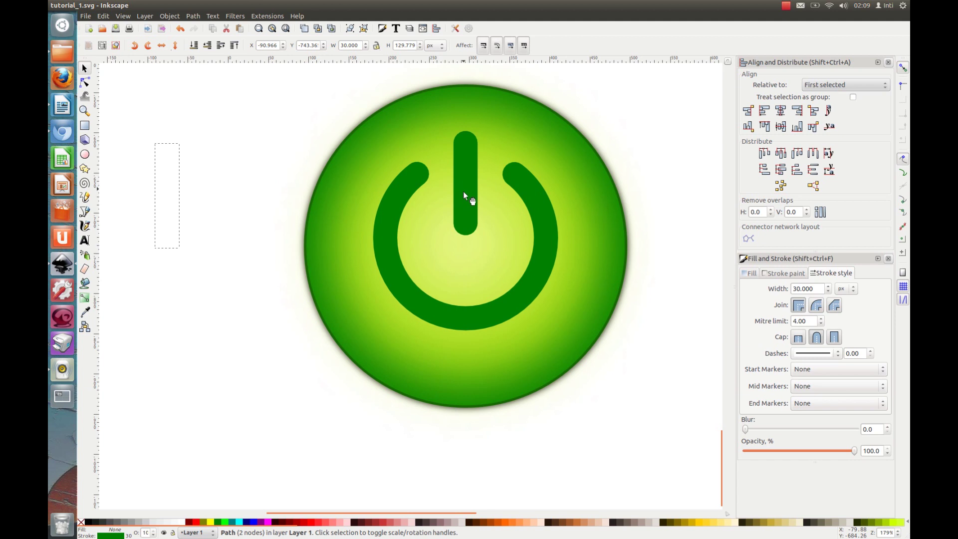
pyautogui.click(523, 187)
pyautogui.press('shift')
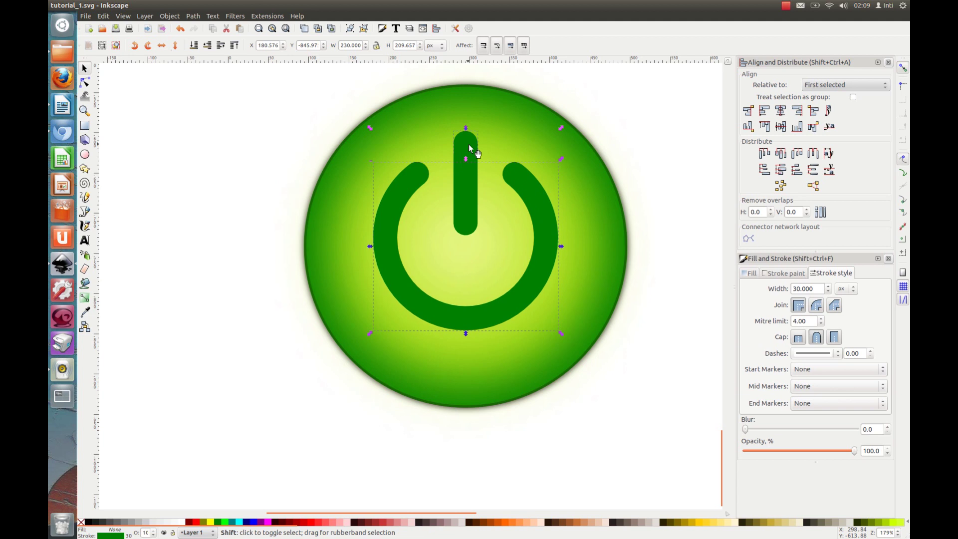
pyautogui.keyDown('shift'); pyautogui.click(469, 145); pyautogui.keyUp('shift')
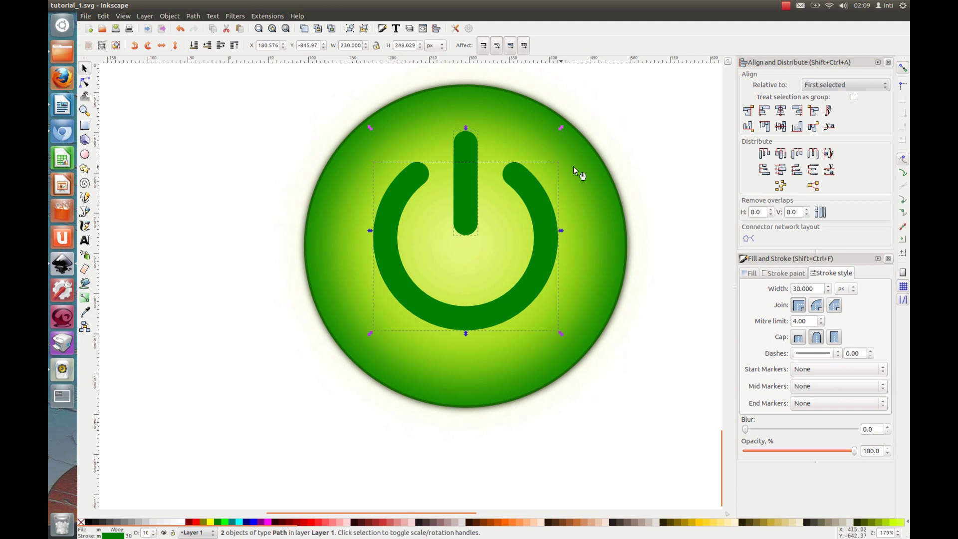
pyautogui.click(781, 114)
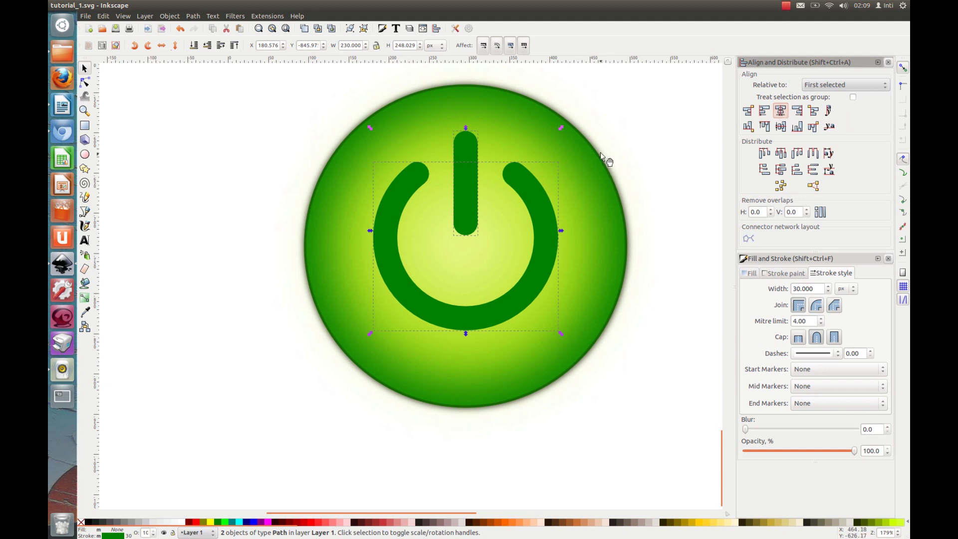
# Step: Group the ring and bar, make the group yellow, blur it by 3, and lower it one level
pyautogui.click(351, 30)
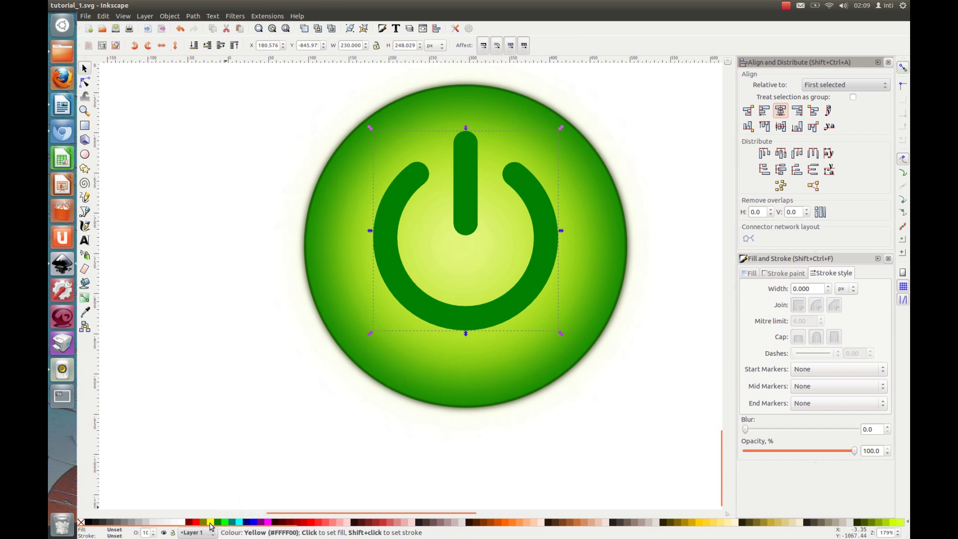
pyautogui.keyDown('shift'); pyautogui.click(211, 523); pyautogui.keyUp('shift')
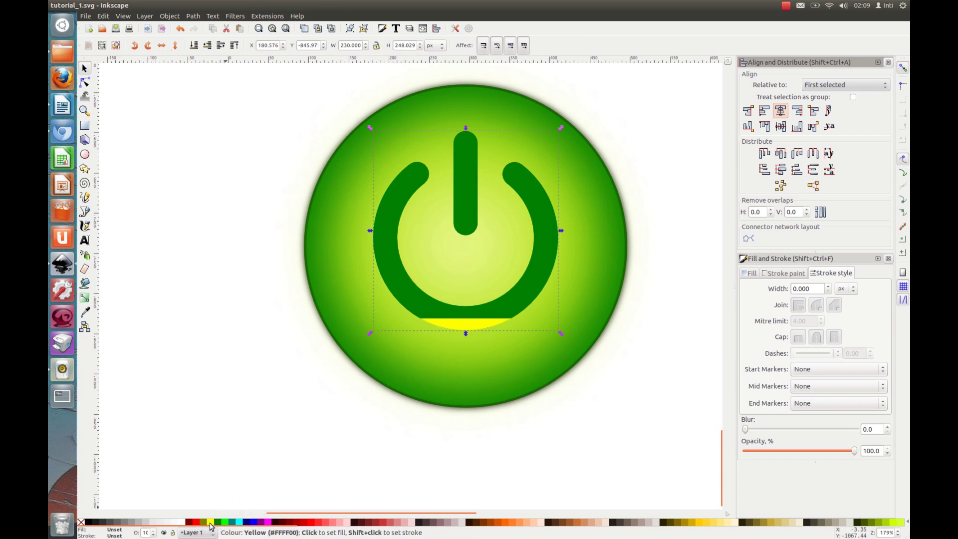
pyautogui.click(865, 429)
pyautogui.write('3')
pyautogui.press('Return')
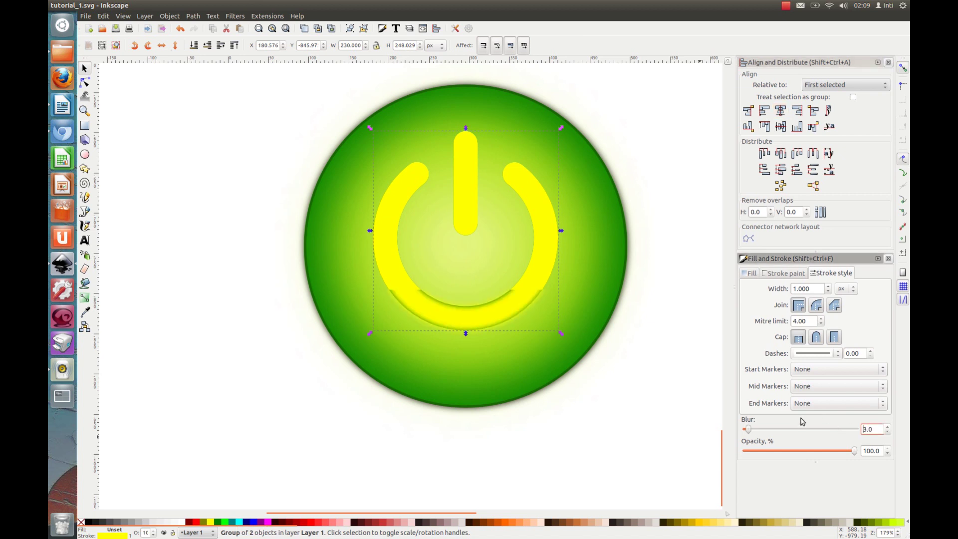
pyautogui.click(209, 49)
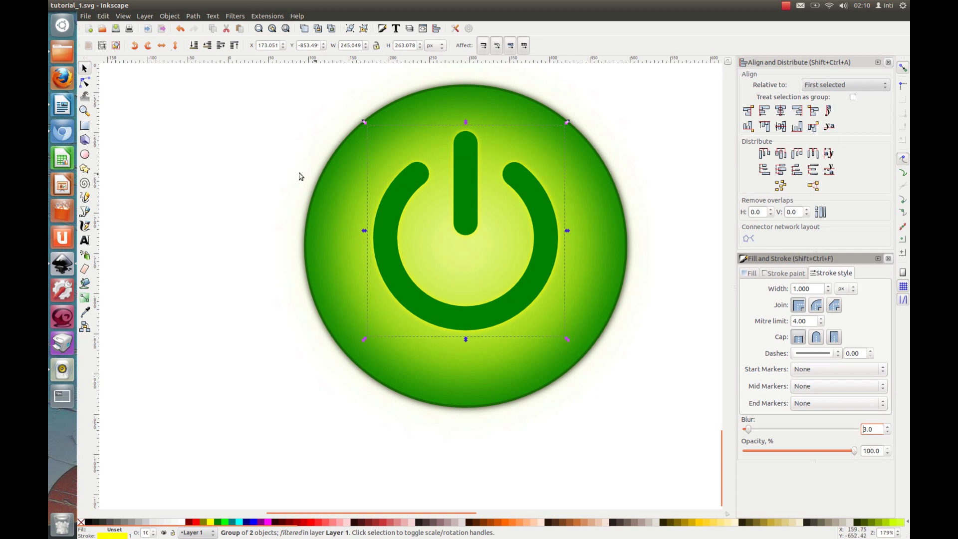
# Step: Duplicate the outer button circle, fill the copy white and remove its stroke
pyautogui.click(239, 150)
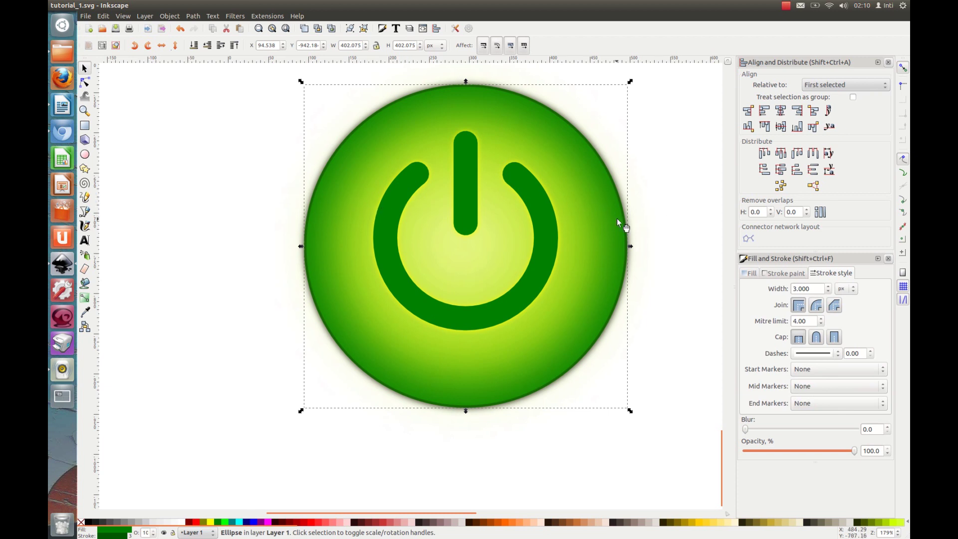
pyautogui.press('Home')
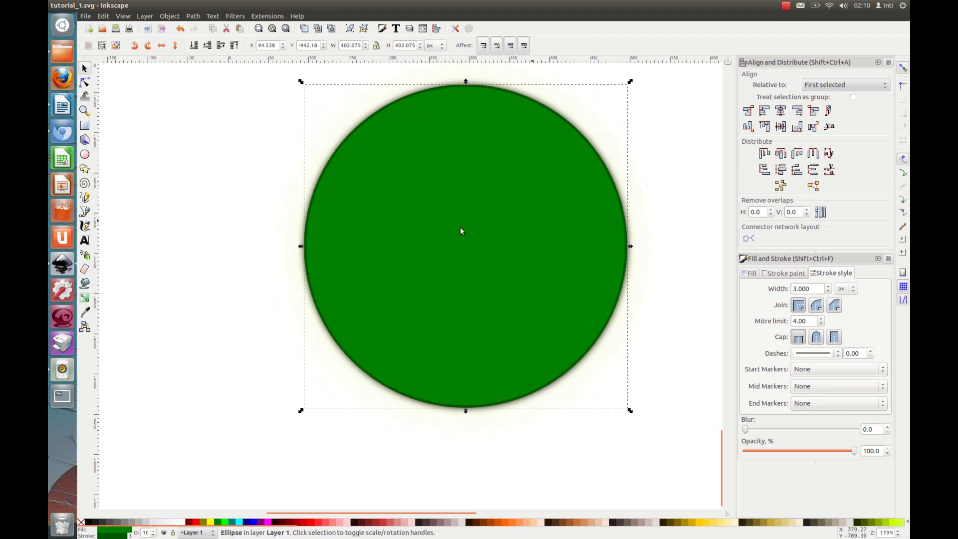
pyautogui.click(184, 522)
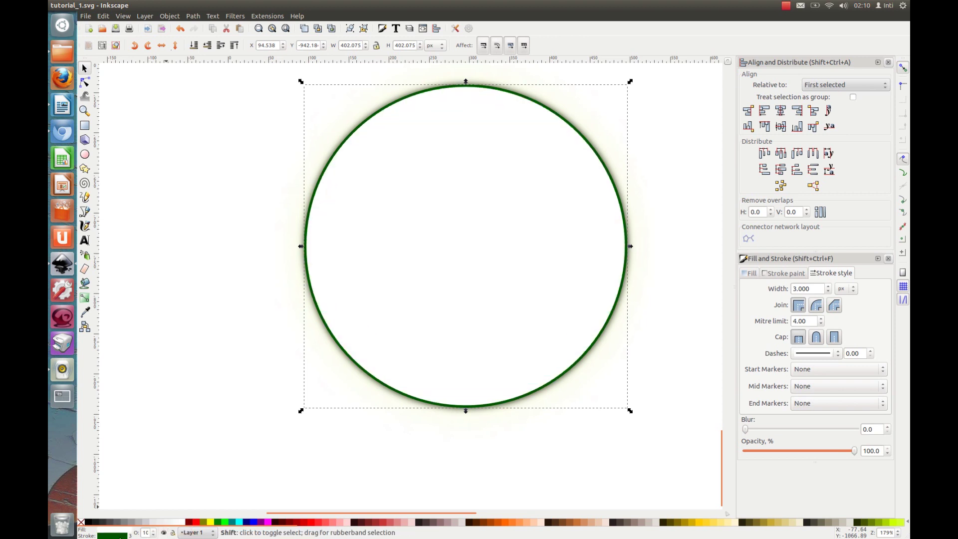
pyautogui.rightClick(120, 537)
pyautogui.click(150, 532)
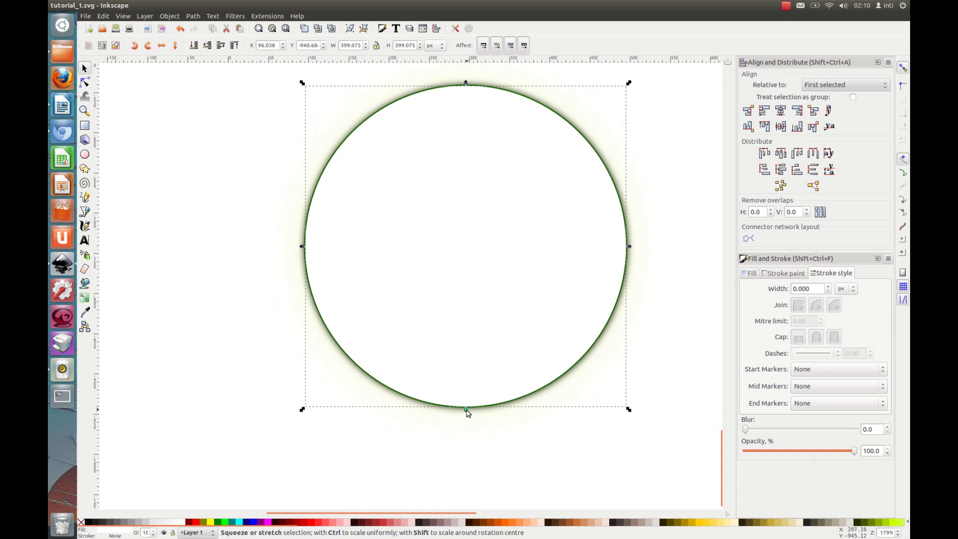
# Step: Squash the white copy upward, then stretch it wider into a 259.430 × 161.120 px oval
pyautogui.moveTo(467, 412); pyautogui.dragTo(471, 218)
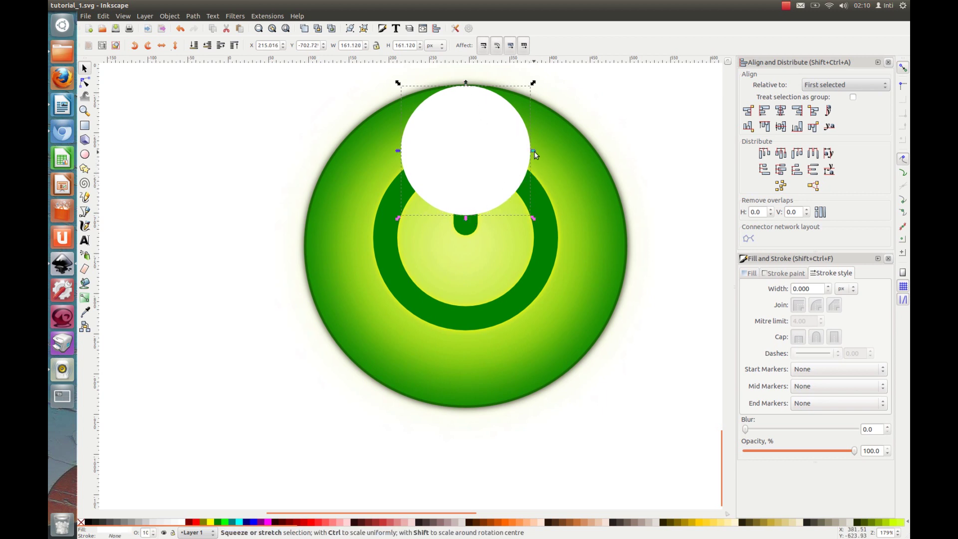
pyautogui.press('shift')
pyautogui.moveTo(535, 153); pyautogui.dragTo(574, 150)
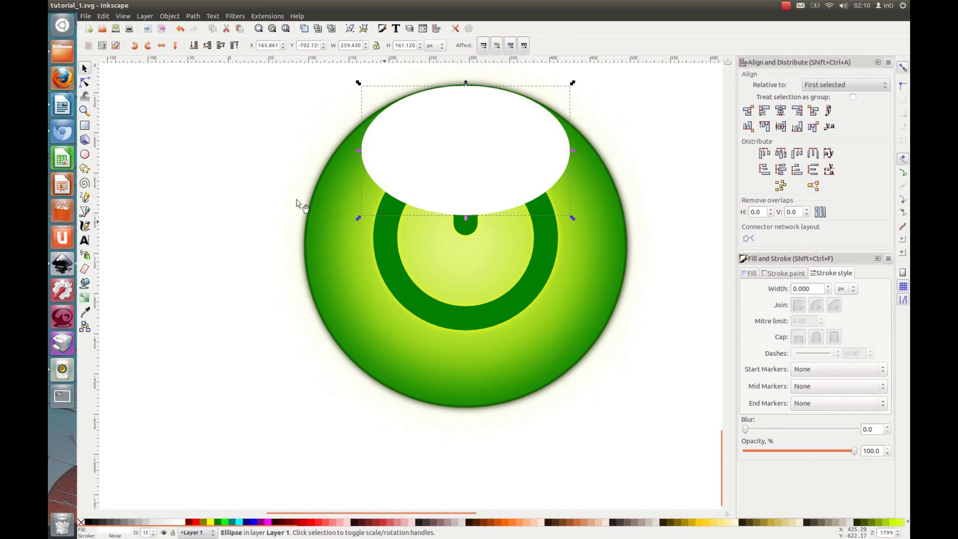
# Step: Apply a linear gradient fading the white oval from opaque at the top to transparent lower down
pyautogui.click(86, 300)
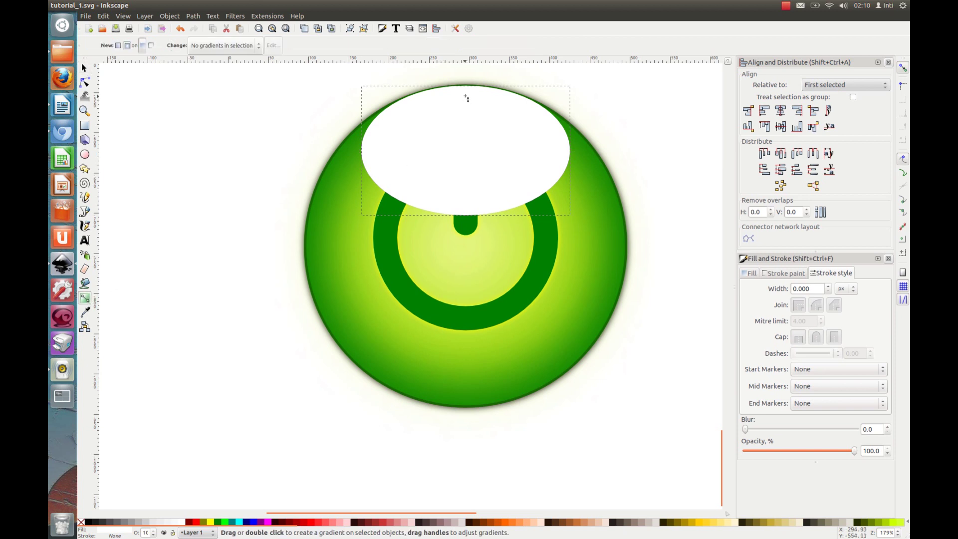
pyautogui.click(118, 45)
pyautogui.moveTo(463, 93); pyautogui.dragTo(463, 225)
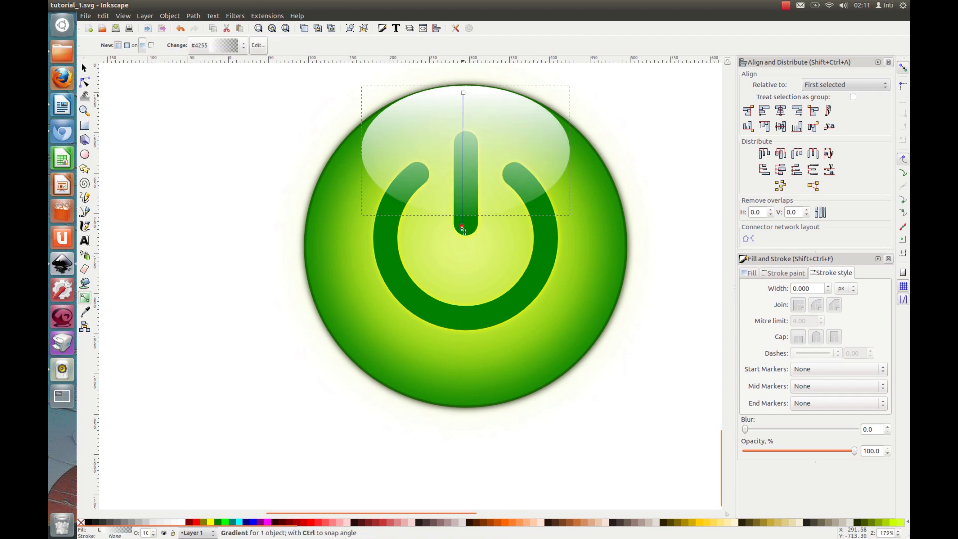
pyautogui.press('Tab')
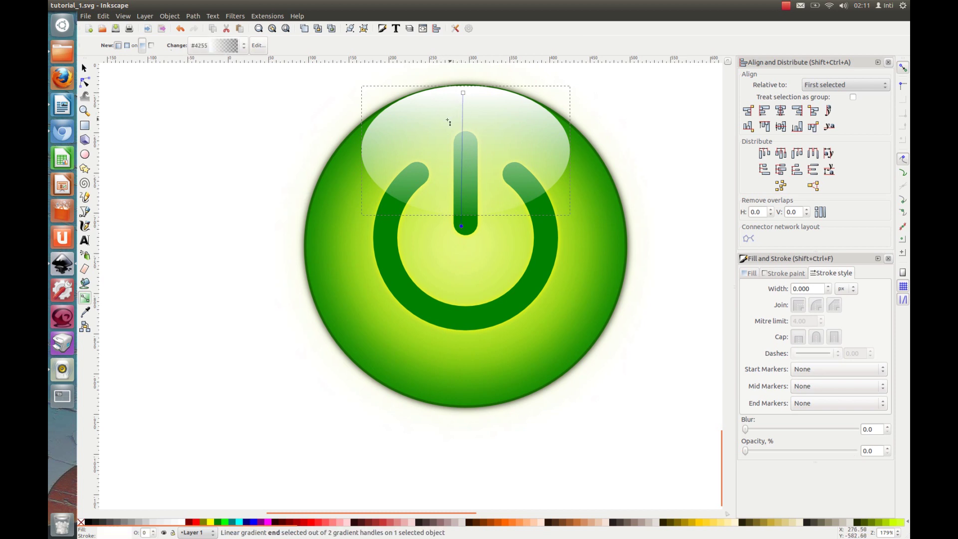
pyautogui.click(84, 69)
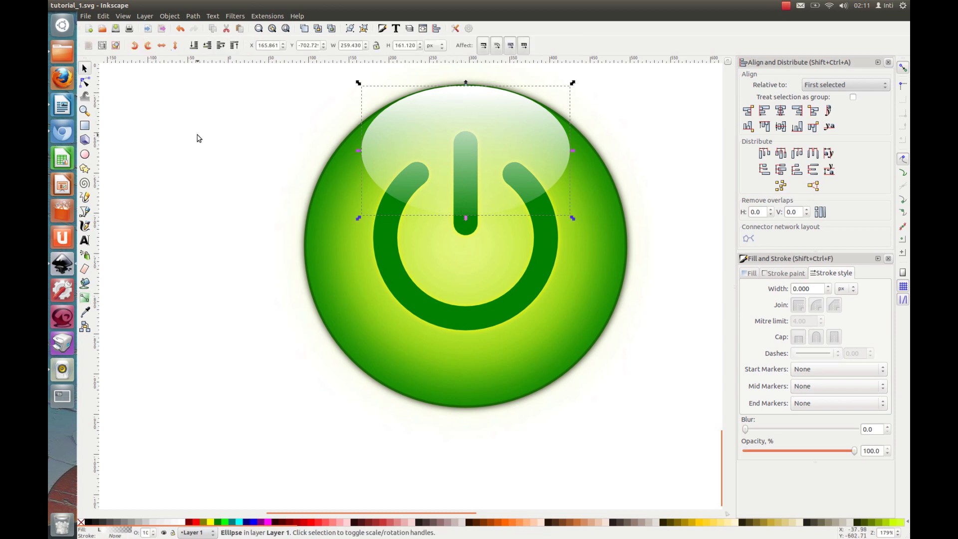
pyautogui.click(223, 100)
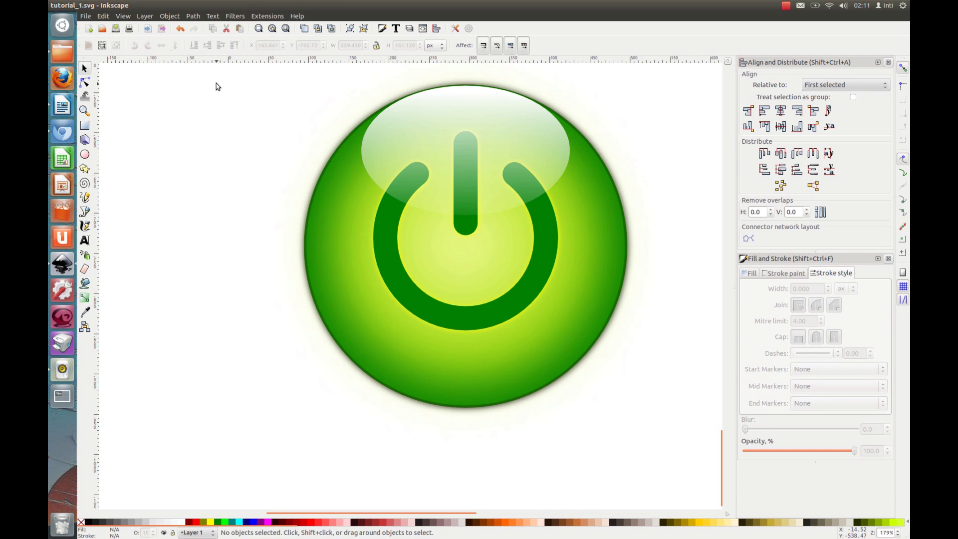